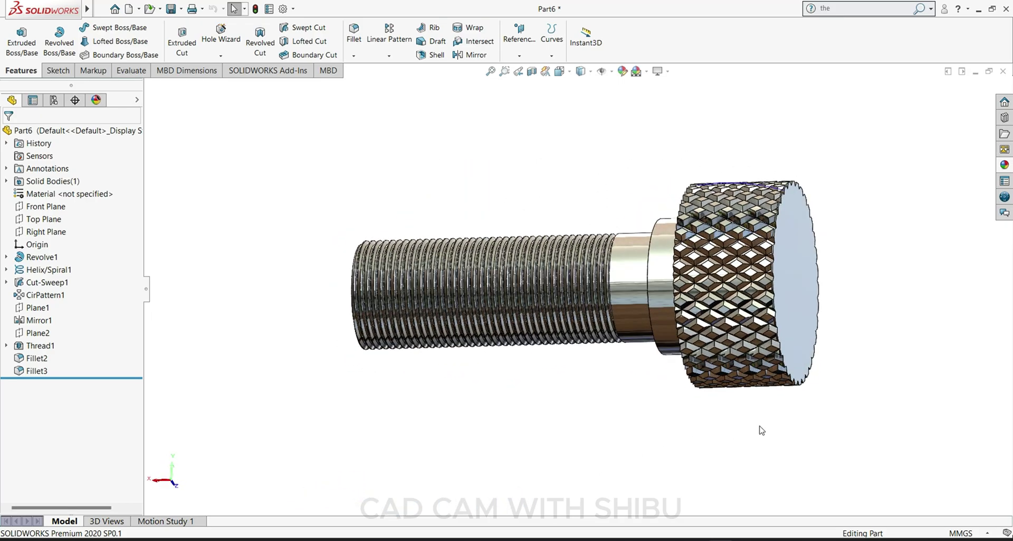
# Orbit the finished thumb bolt to view it from the other side.
pyautogui.moveTo(761, 430); pyautogui.dragTo(582, 437, button='middle')
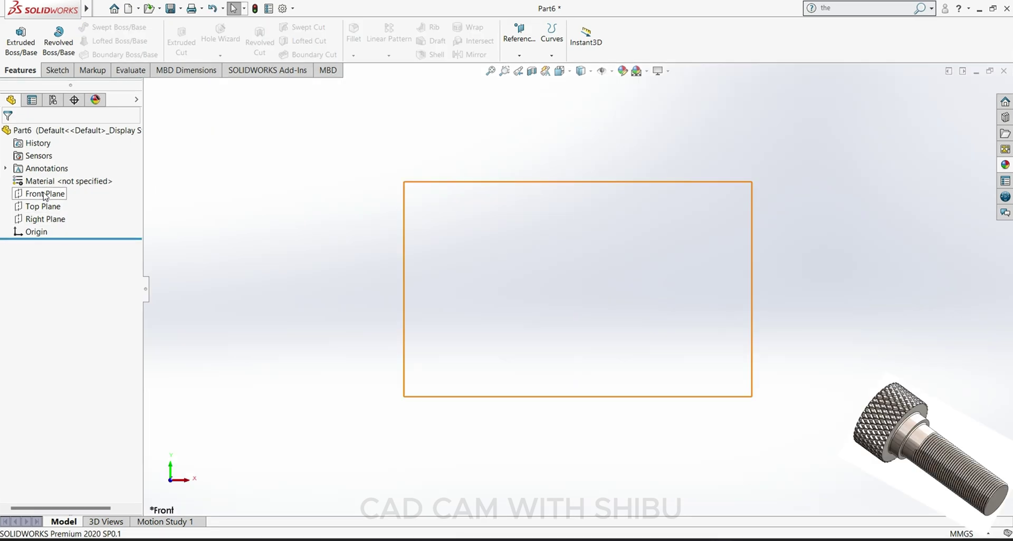
# Start a Front Plane sketch and draw the bottom line, right end and shank top edge.
pyautogui.click(42, 194)
pyautogui.click(53, 177)
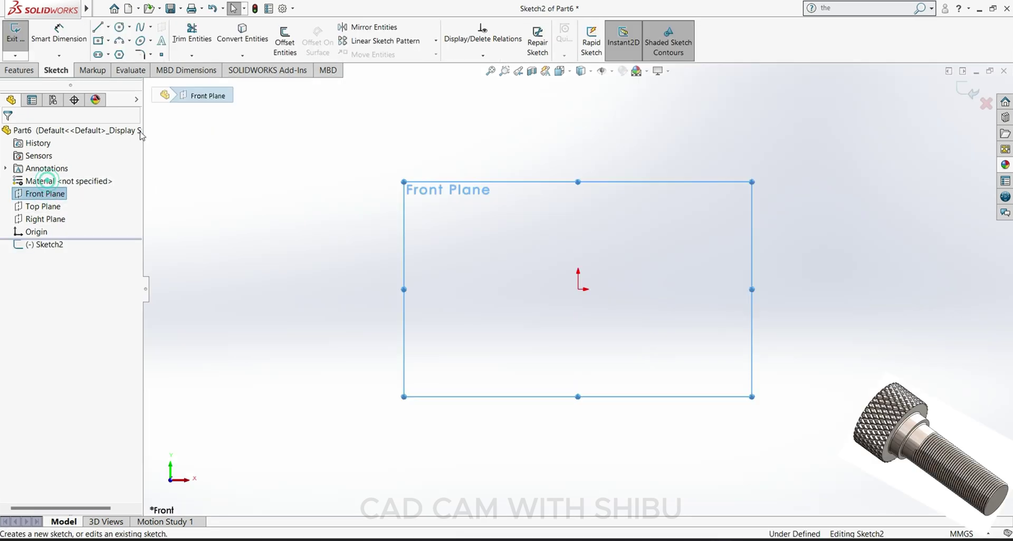
pyautogui.click(95, 29)
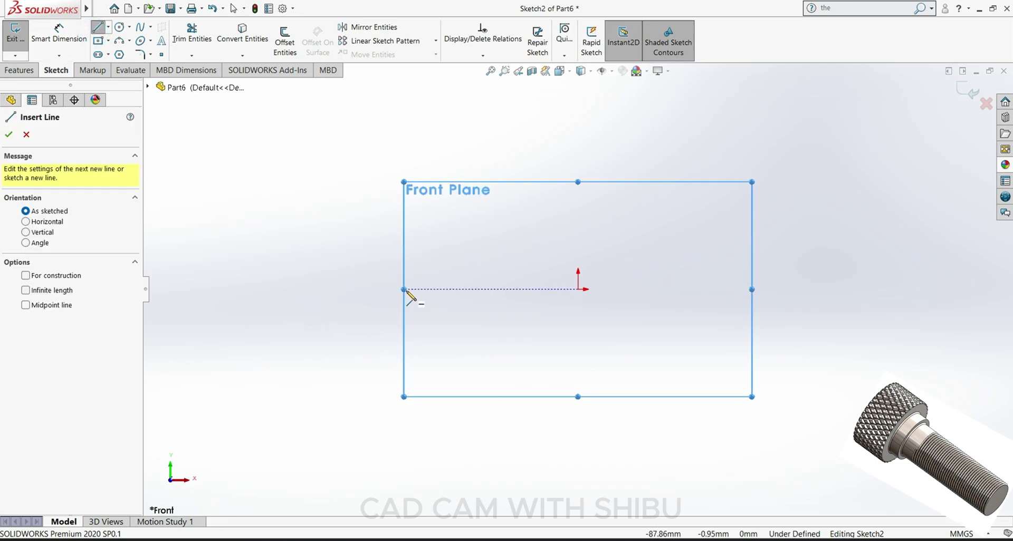
pyautogui.click(404, 289)
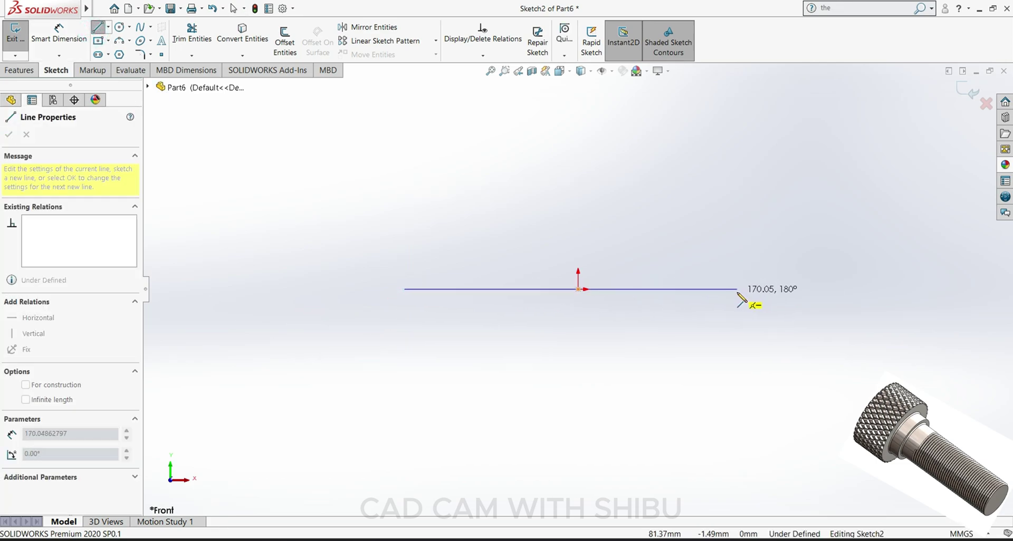
pyautogui.click(737, 289)
pyautogui.click(737, 258)
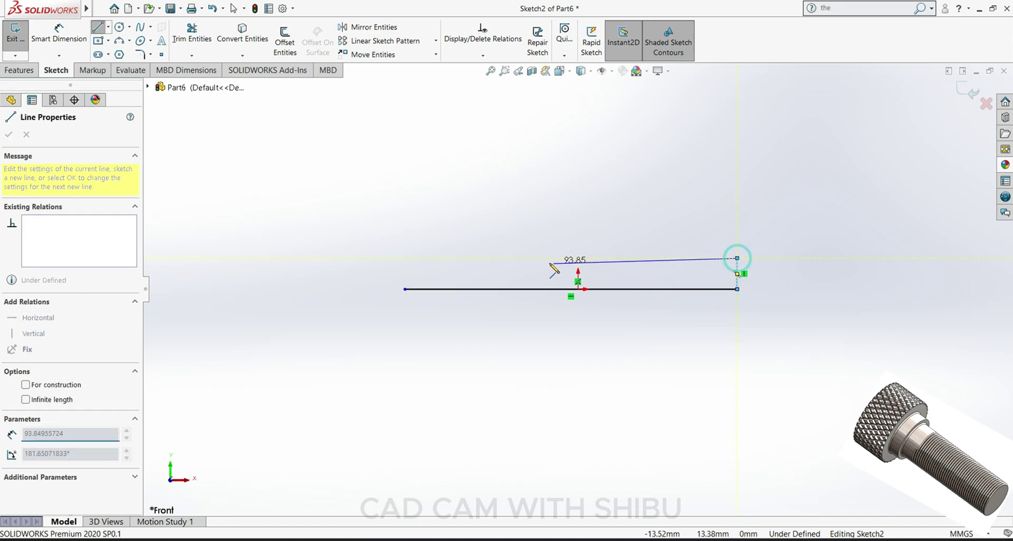
pyautogui.click(540, 258)
# Draw the shoulder and head steps and close the outline at the start point.
pyautogui.click(541, 240)
pyautogui.click(512, 240)
pyautogui.click(512, 211)
pyautogui.click(404, 211)
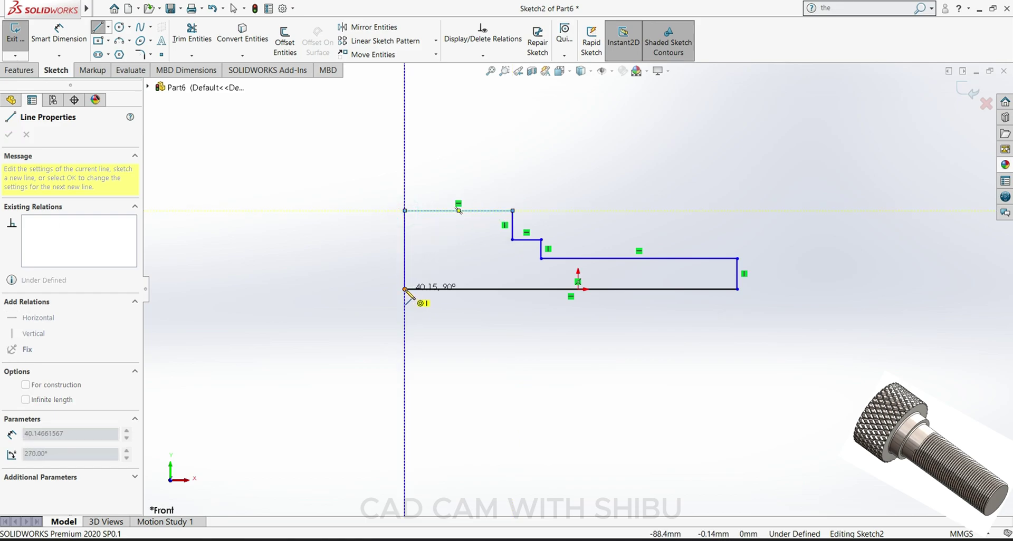
pyautogui.click(405, 289)
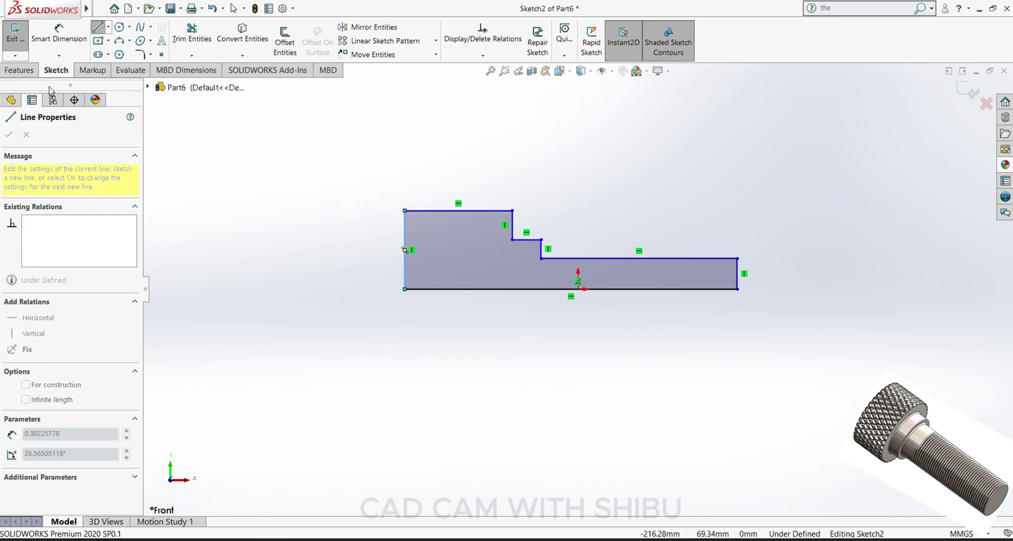
pyautogui.click(59, 34)
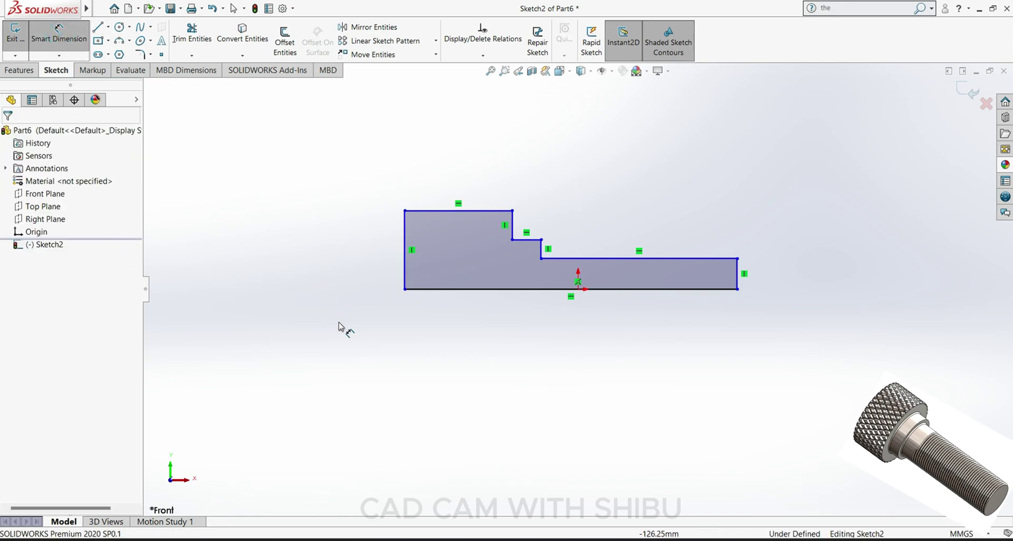
# Dimension the head as 15 mm tall and 15 mm long.
pyautogui.click(404, 273)
pyautogui.click(342, 259)
pyautogui.write('15')
pyautogui.press('Return')
pyautogui.click(439, 210)
pyautogui.click(438, 155)
pyautogui.write('15')
pyautogui.press('Return')
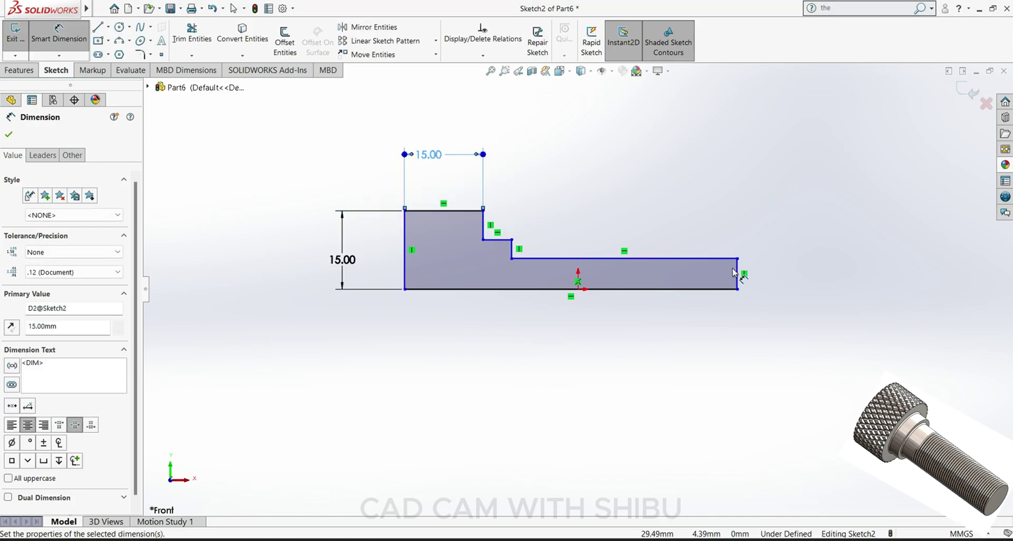
# Set the shank height to 8 mm and the step to 5 mm, keeping 2.00 as driven.
pyautogui.click(737, 274)
pyautogui.click(805, 266)
pyautogui.write('8')
pyautogui.press('Return')
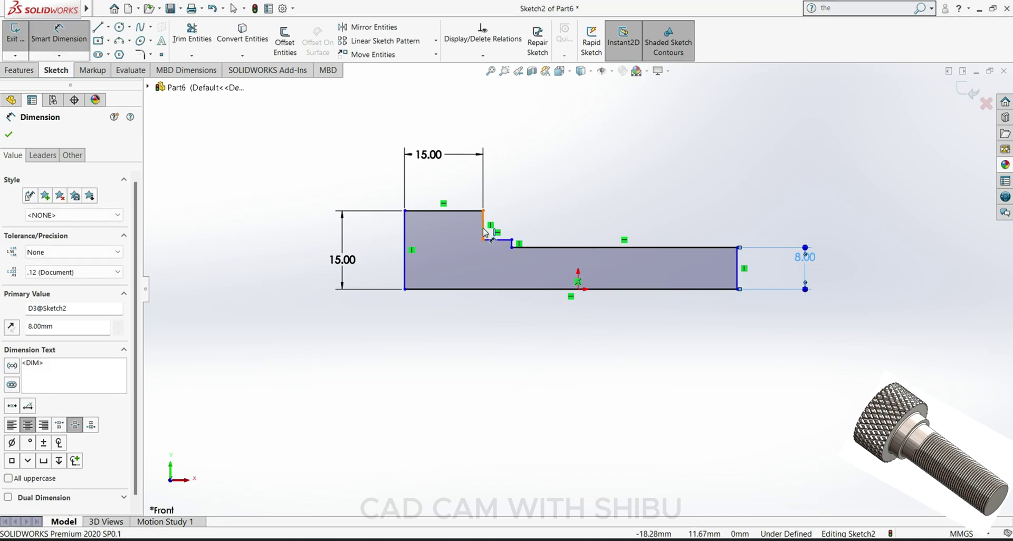
pyautogui.click(482, 230)
pyautogui.click(592, 194)
pyautogui.write('5')
pyautogui.press('Return')
pyautogui.click(514, 247)
pyautogui.click(688, 232)
pyautogui.click(580, 272)
# Set 65 mm overall length and 5 mm shoulder length, then finish dimensioning.
pyautogui.click(514, 290)
pyautogui.click(528, 364)
pyautogui.write('65')
pyautogui.press('Return')
pyautogui.click(490, 238)
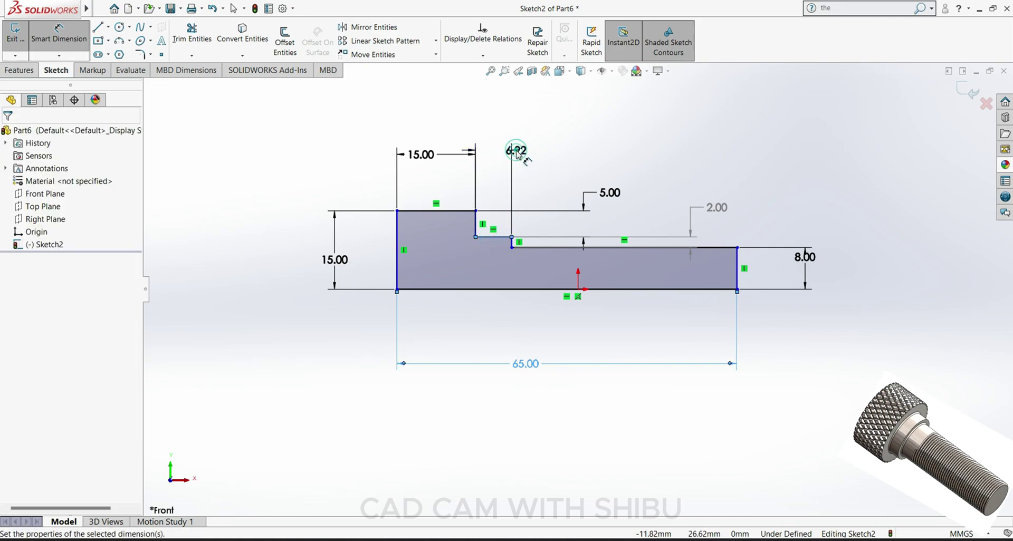
pyautogui.click(519, 152)
pyautogui.write('5')
pyautogui.press('Return')
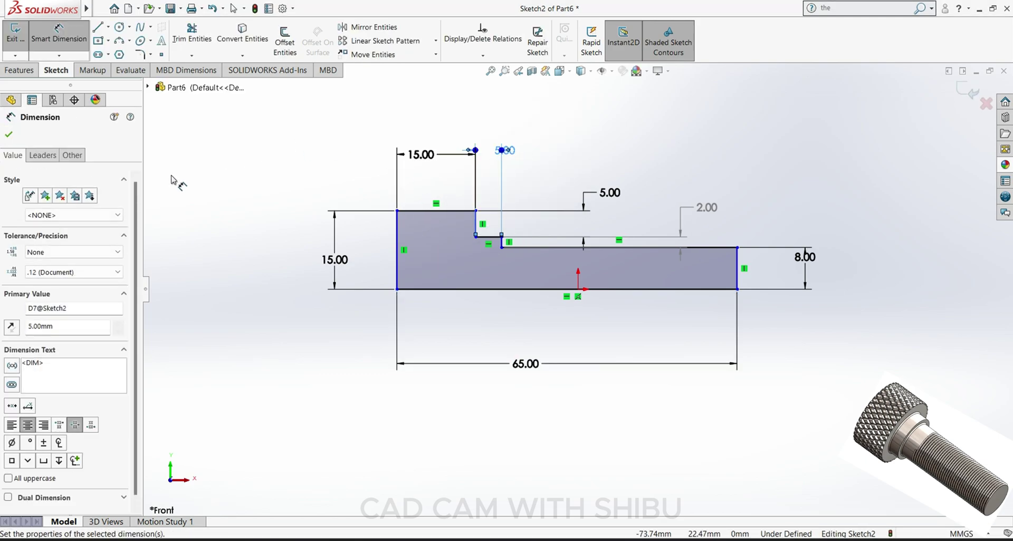
pyautogui.click(9, 135)
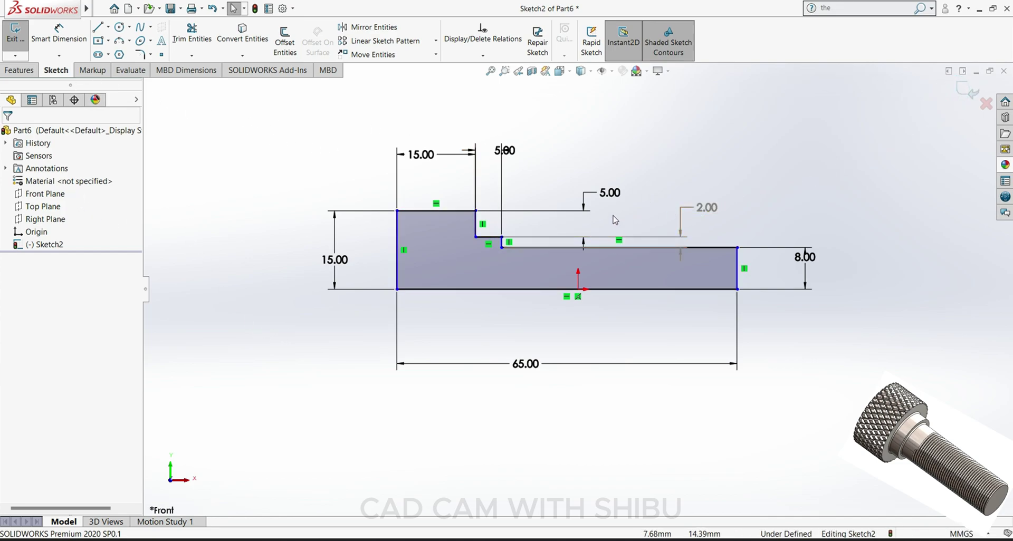
# Revolve the stepped profile 360° about its bottom line into a solid shaft.
pyautogui.click(966, 96)
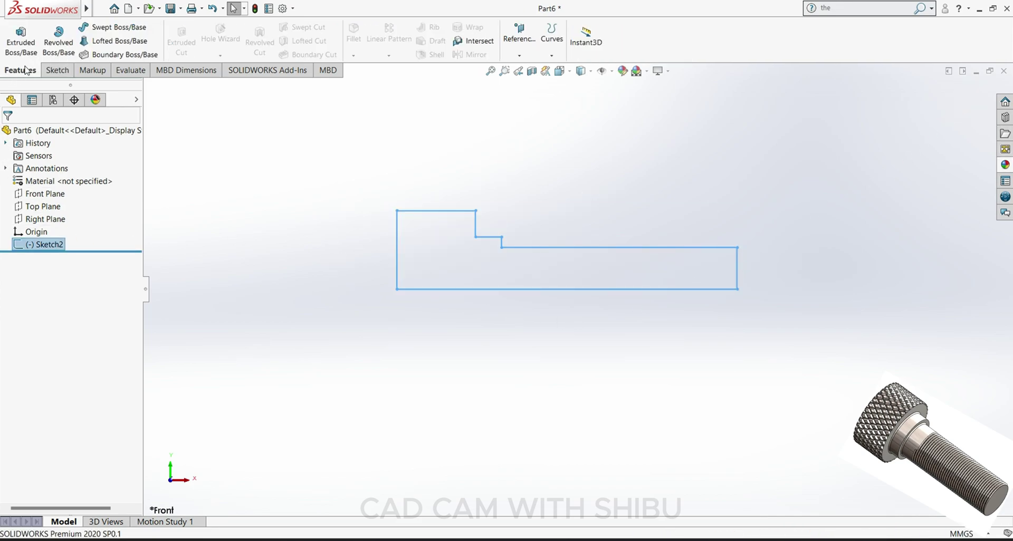
pyautogui.click(58, 42)
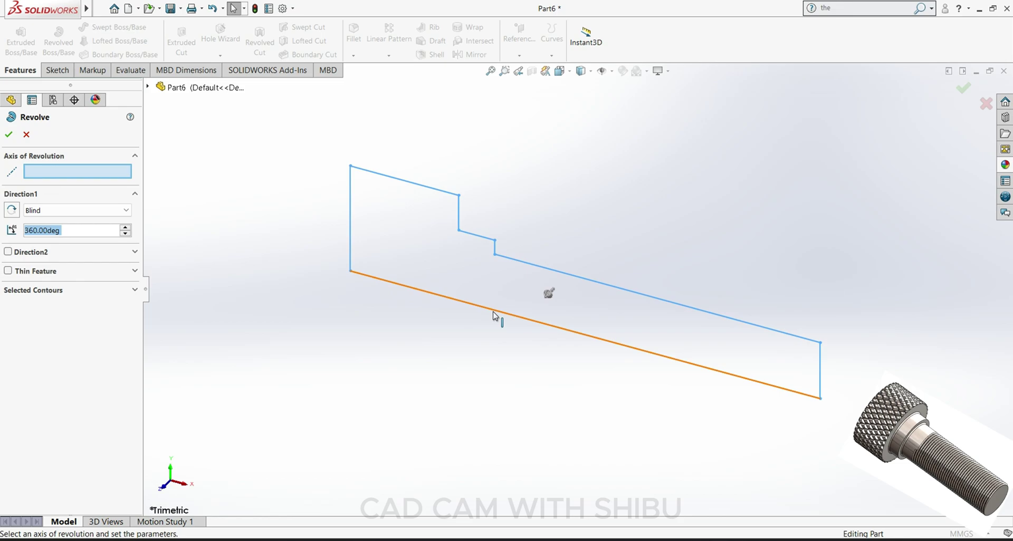
pyautogui.click(496, 313)
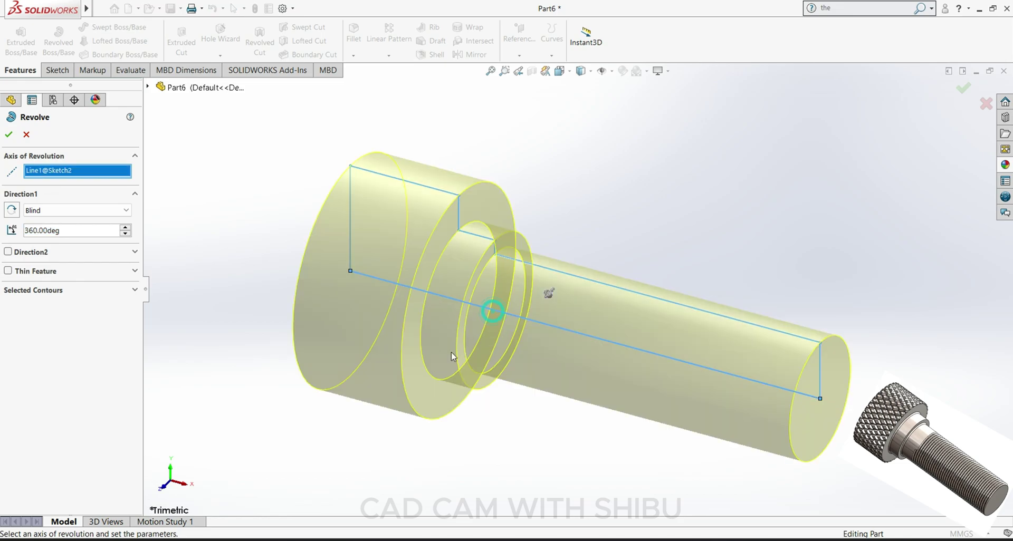
pyautogui.click(9, 134)
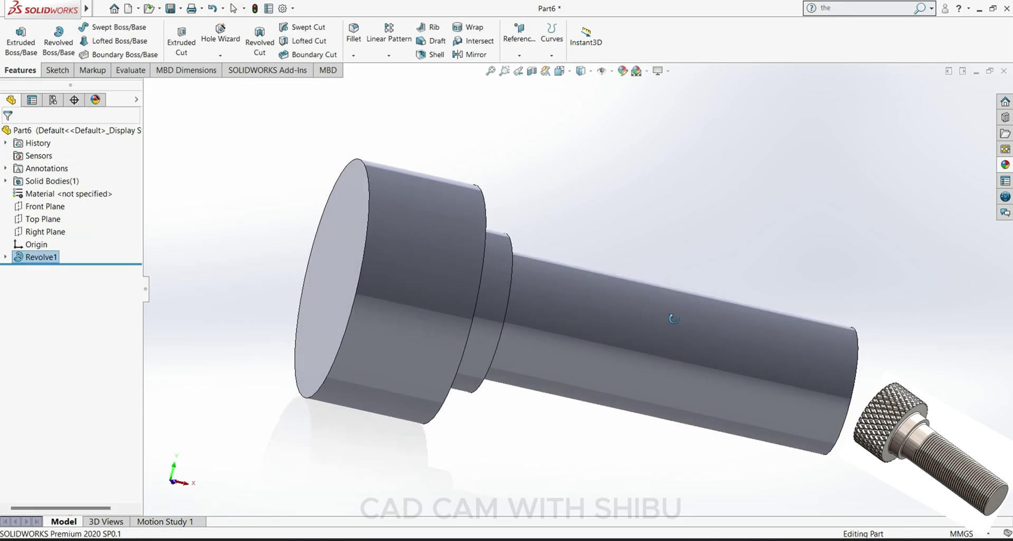
pyautogui.moveTo(674, 319)
pyautogui.mouseDown(button='middle')
pyautogui.moveTo(752, 385)
pyautogui.moveTo(587, 303)
pyautogui.moveTo(668, 274)
pyautogui.mouseUp(button='middle')
# Sketch on the head's end face and convert its outer edge into a circle.
pyautogui.click(470, 330)
pyautogui.click(514, 298)
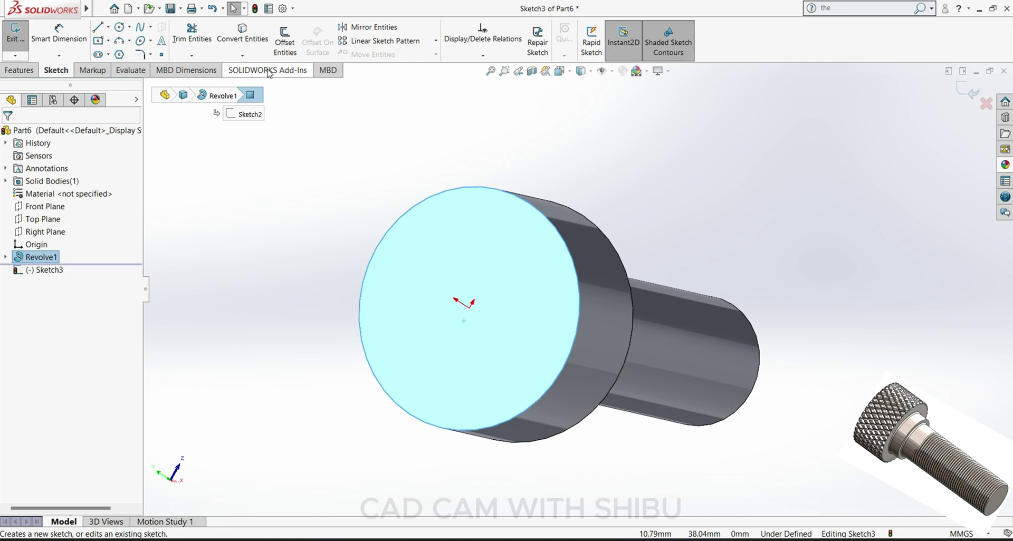
pyautogui.click(246, 38)
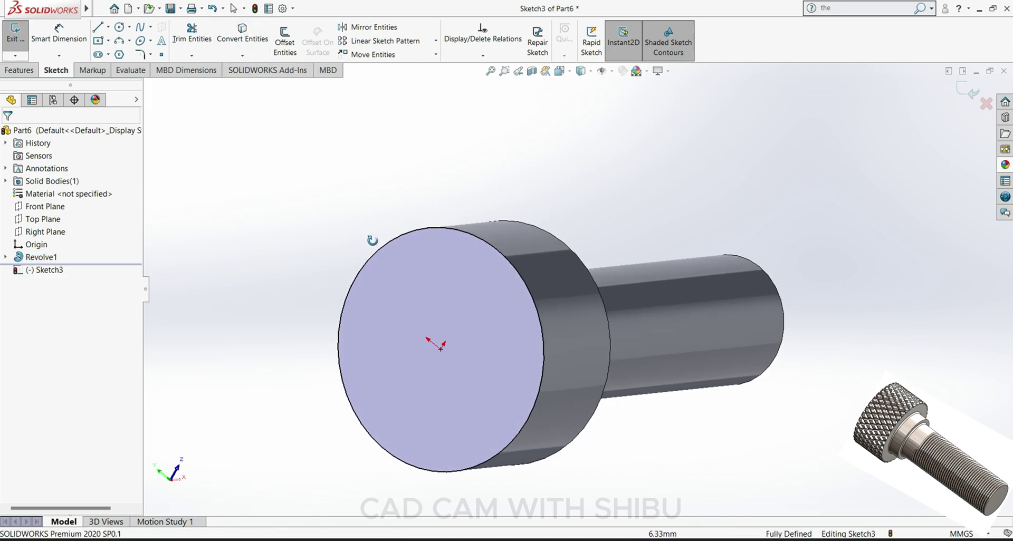
pyautogui.moveTo(369, 229); pyautogui.dragTo(362, 273, button='middle')
# Create a helix from the circle, 15 mm high with 0.1 revolution.
pyautogui.click(28, 73)
pyautogui.click(543, 57)
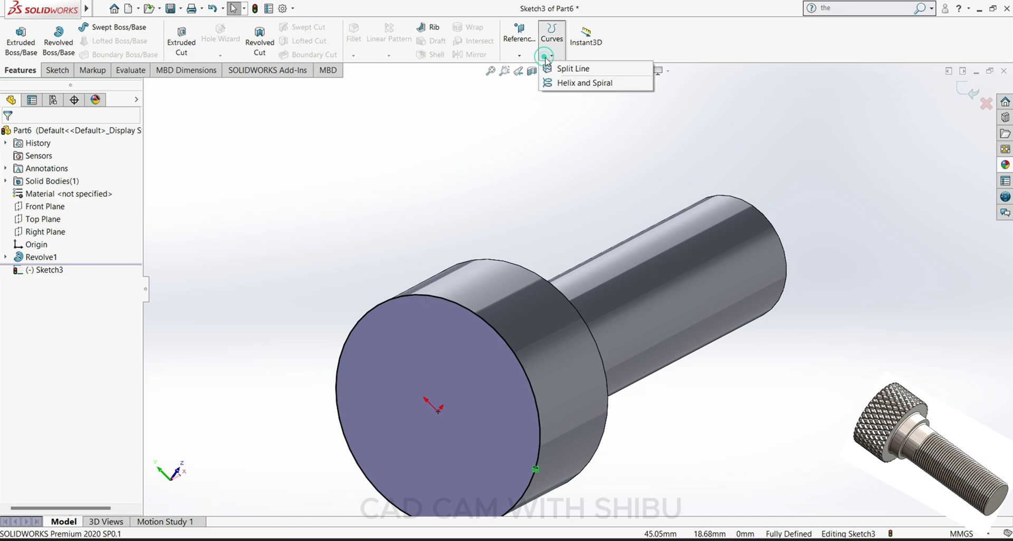
pyautogui.click(562, 83)
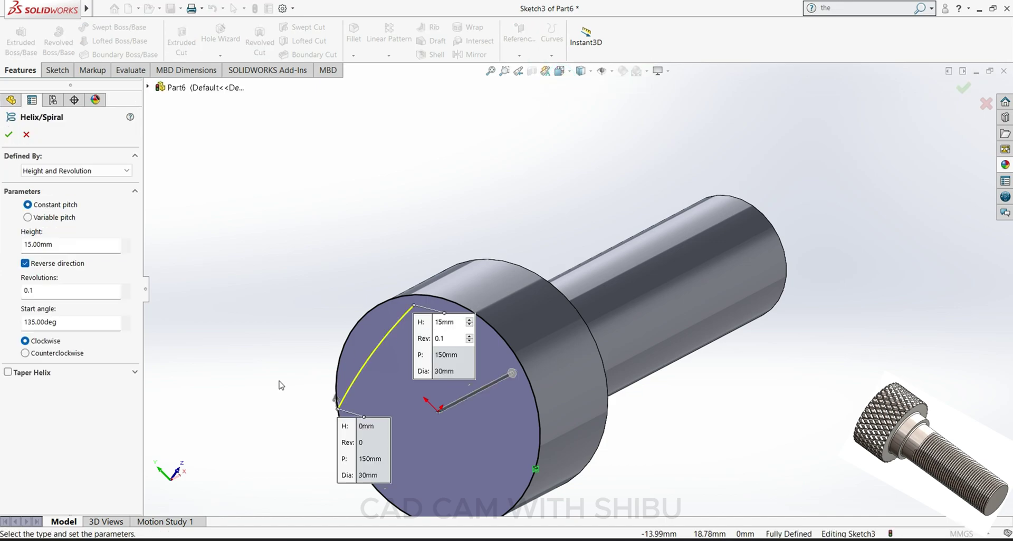
pyautogui.moveTo(281, 386)
pyautogui.mouseDown(button='middle')
pyautogui.moveTo(351, 377)
pyautogui.moveTo(332, 362)
pyautogui.moveTo(388, 328)
pyautogui.moveTo(606, 417)
pyautogui.mouseUp(button='middle')
pyautogui.click(9, 134)
pyautogui.moveTo(402, 362)
pyautogui.mouseDown(button='middle')
pyautogui.moveTo(418, 373)
pyautogui.moveTo(404, 372)
pyautogui.moveTo(362, 422)
pyautogui.moveTo(389, 409)
pyautogui.moveTo(434, 351)
pyautogui.mouseUp(button='middle')
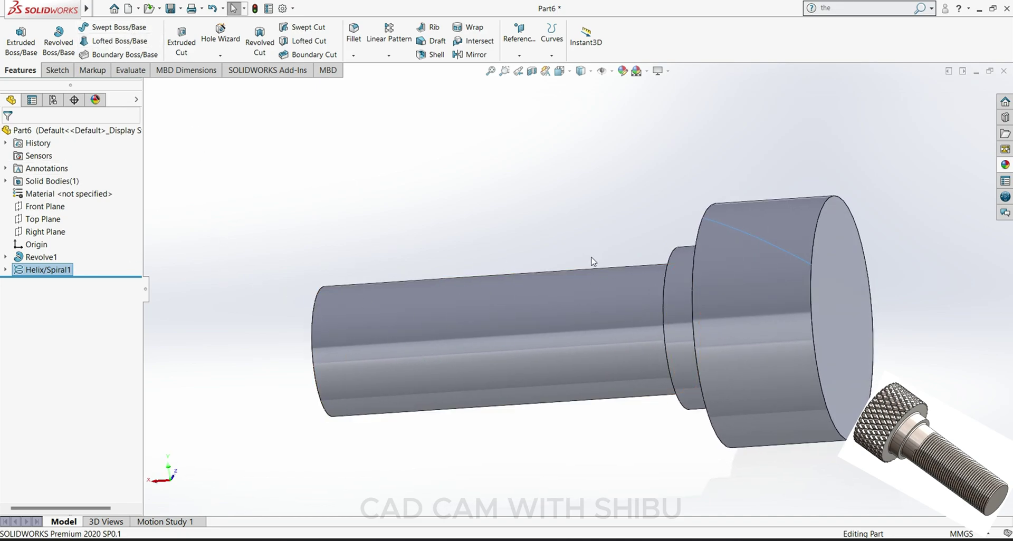
# Sketch a centre rectangle on the head's end face, viewed normal to it.
pyautogui.click(847, 361)
pyautogui.click(892, 325)
pyautogui.press('space')
pyautogui.click(329, 488)
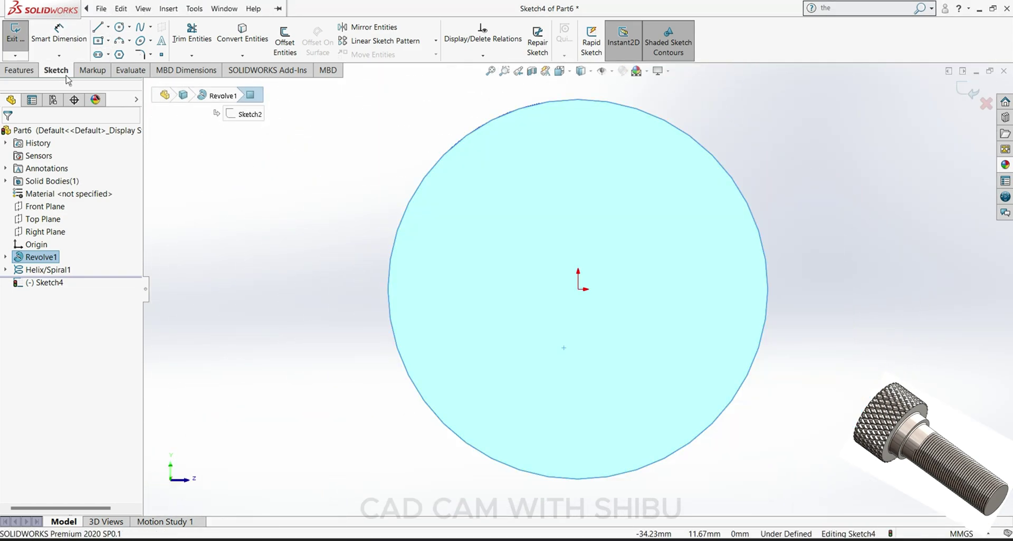
pyautogui.click(99, 41)
pyautogui.click(206, 173)
pyautogui.click(242, 208)
pyautogui.click(11, 136)
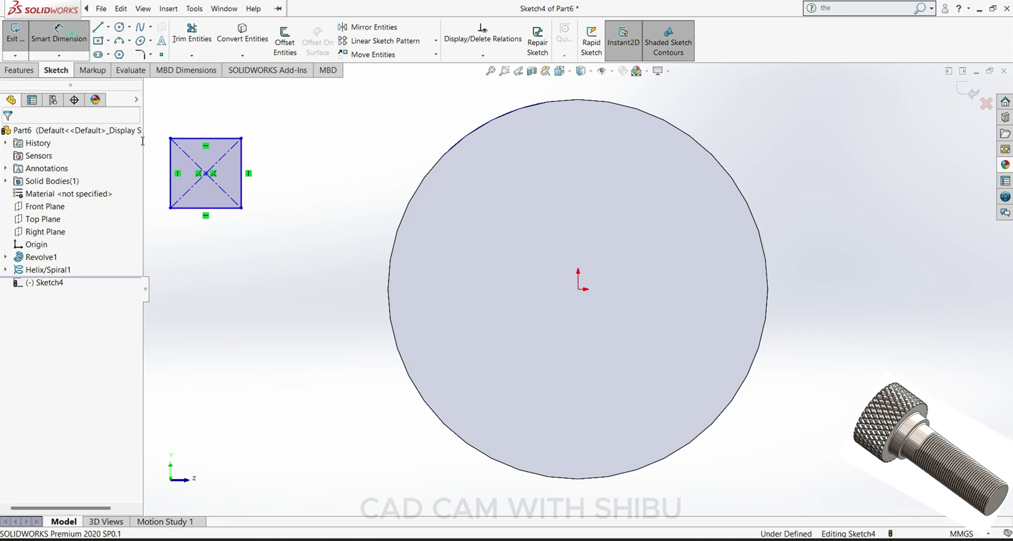
# Dimension the rectangle to a 1 × 1 mm square.
pyautogui.click(194, 208)
pyautogui.click(217, 252)
pyautogui.write('1')
pyautogui.press('Return')
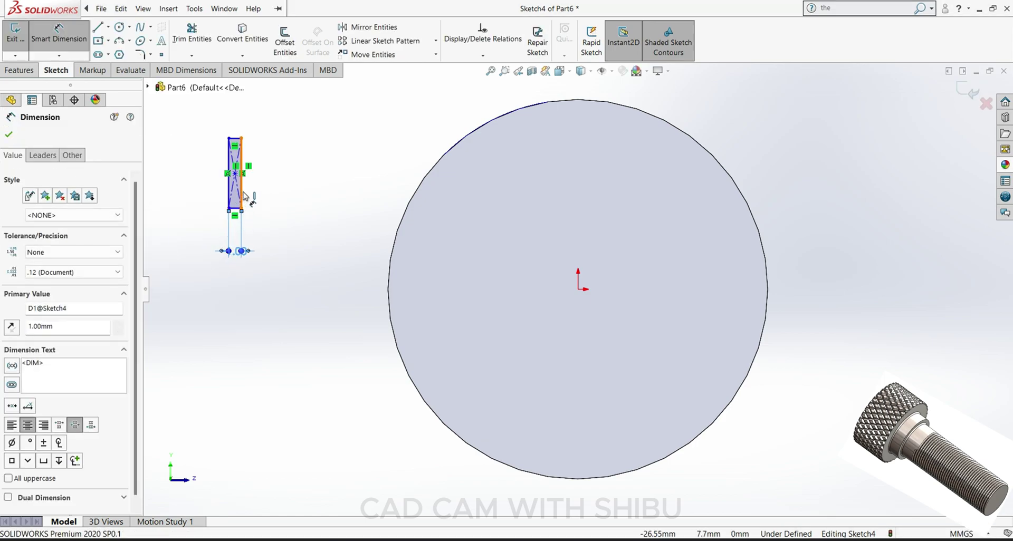
pyautogui.click(242, 197)
pyautogui.click(274, 195)
pyautogui.write('1')
pyautogui.press('Return')
pyautogui.click(13, 136)
# Tie the square's centre point to the helix start on the head edge and exit the sketch.
pyautogui.moveTo(407, 168)
pyautogui.mouseDown(button='middle')
pyautogui.moveTo(411, 193)
pyautogui.moveTo(461, 235)
pyautogui.mouseUp(button='middle')
pyautogui.scroll(-3, 298, 302)
pyautogui.scroll(-1, 390, 316)
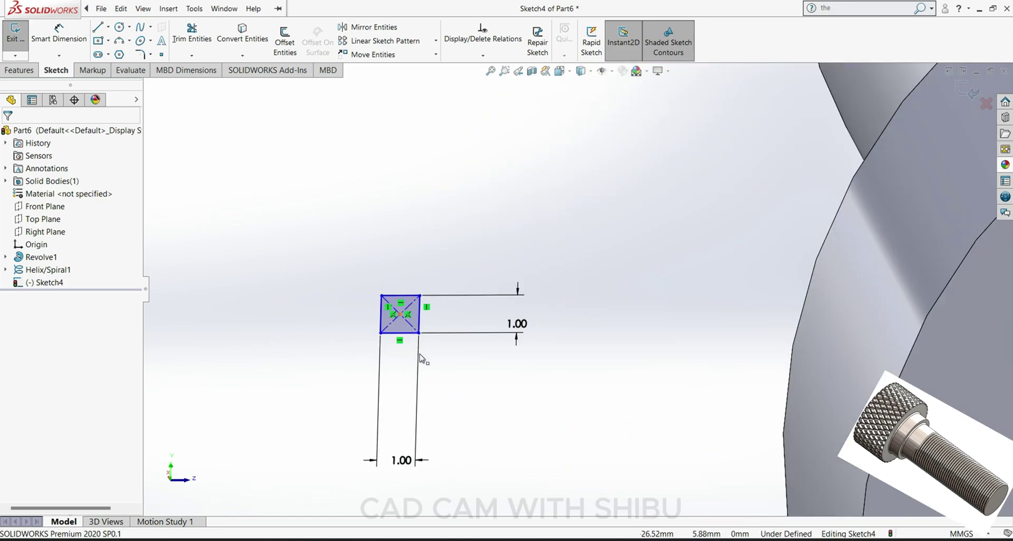
pyautogui.click(402, 319)
pyautogui.scroll(3, 554, 333)
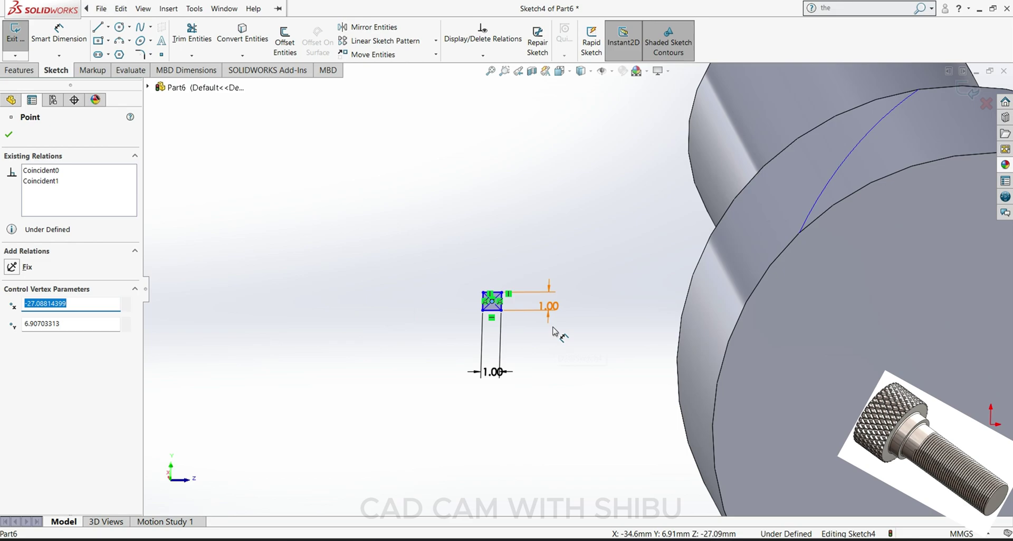
pyautogui.keyDown('ctrl'); pyautogui.click(800, 233); pyautogui.keyUp('ctrl')
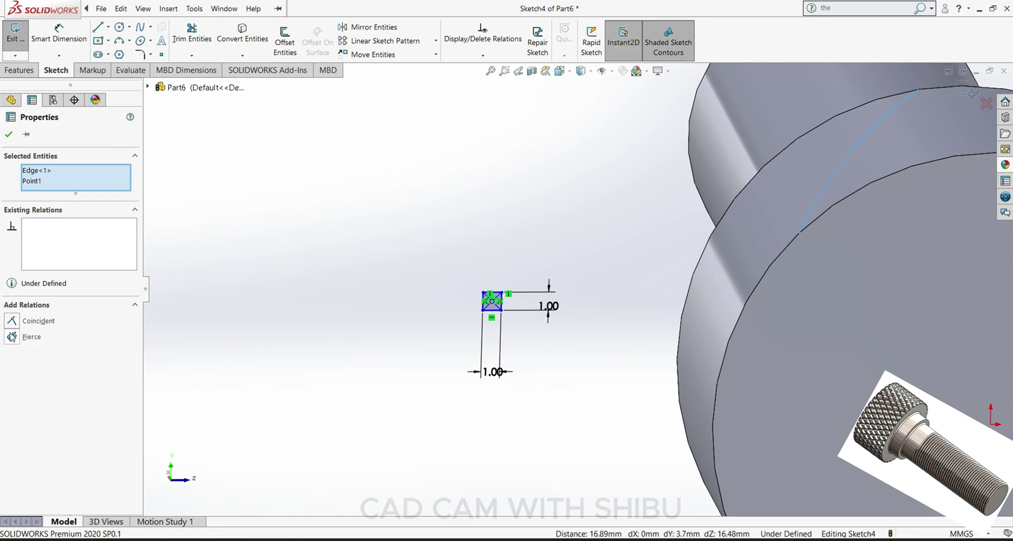
pyautogui.click(11, 321)
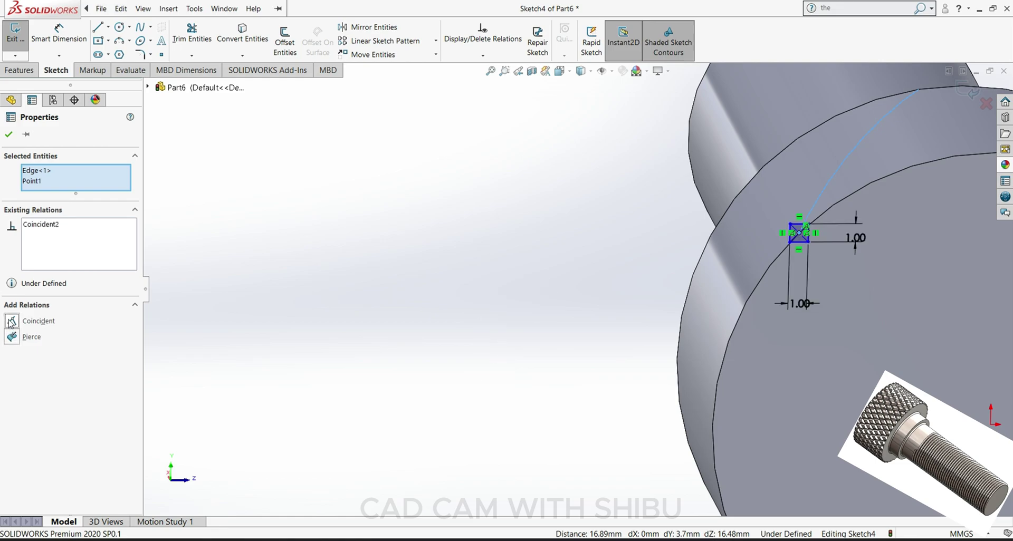
pyautogui.click(8, 135)
pyautogui.scroll(3, 667, 280)
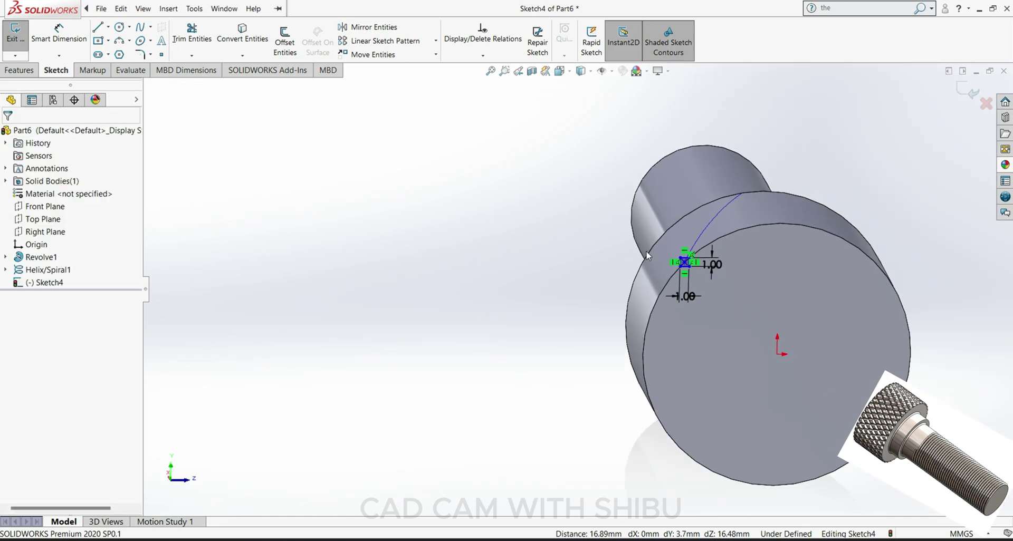
pyautogui.click(967, 99)
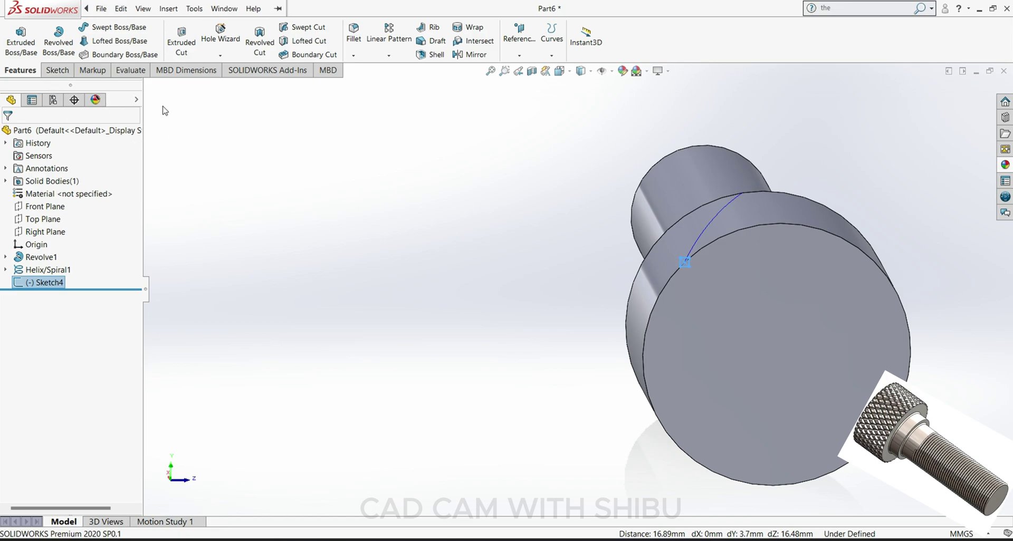
# Swept-cut the square profile (Sketch4) along Helix/Spiral1 to carve one groove in the head.
pyautogui.click(308, 27)
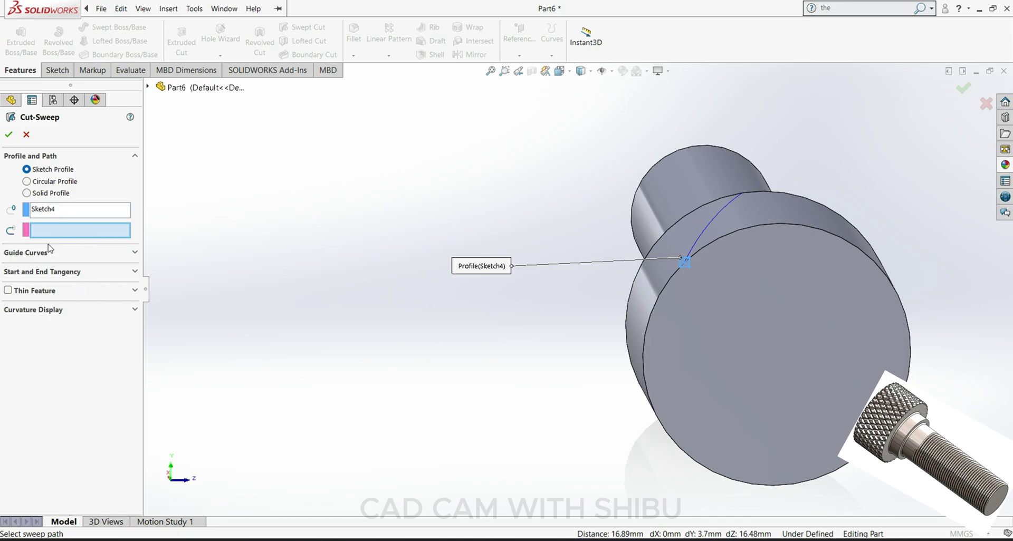
pyautogui.click(720, 217)
pyautogui.click(8, 134)
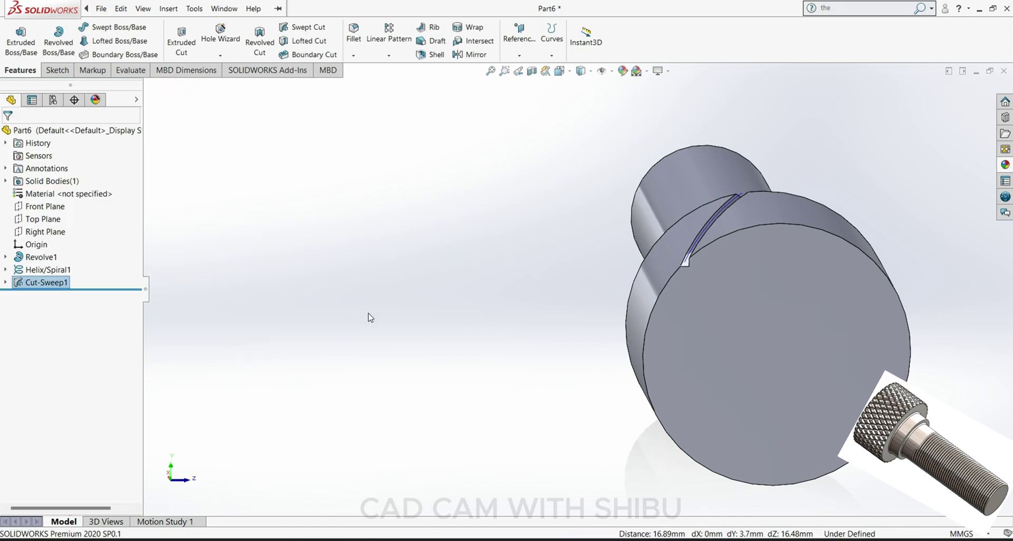
pyautogui.moveTo(490, 360); pyautogui.dragTo(513, 355, button='middle')
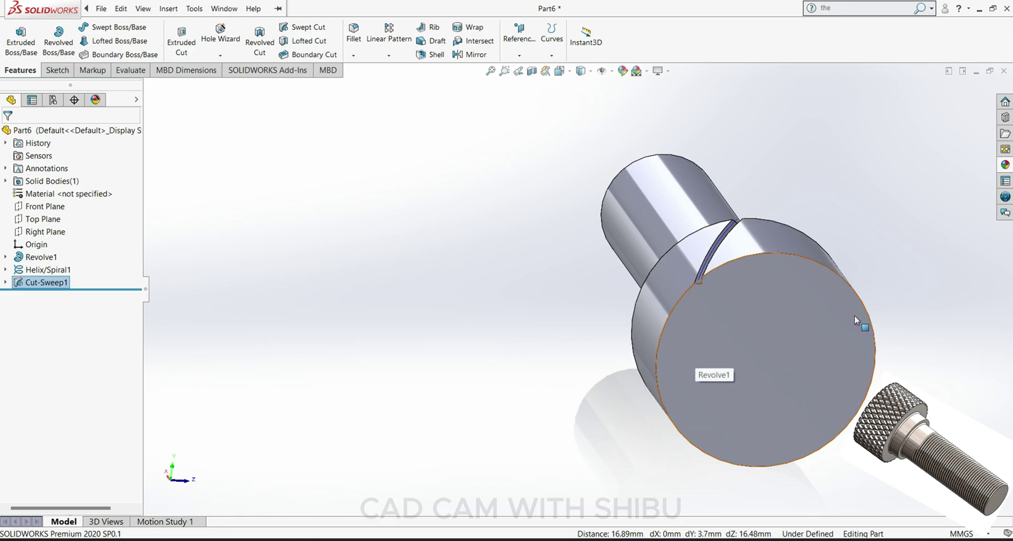
pyautogui.moveTo(853, 315); pyautogui.dragTo(848, 369, button='middle')
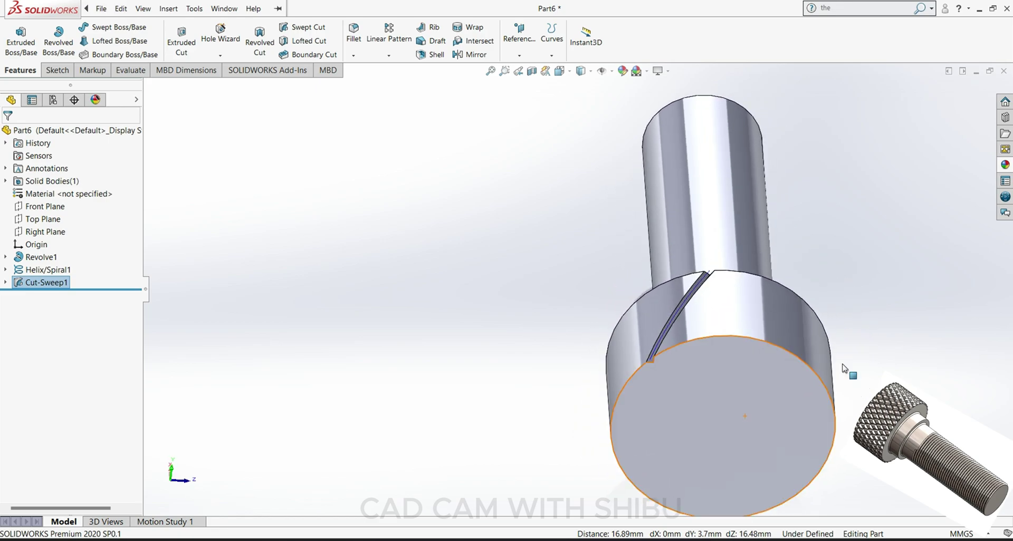
# Set up a circular pattern of Cut-Sweep1 about the head's circular edge.
pyautogui.click(46, 283)
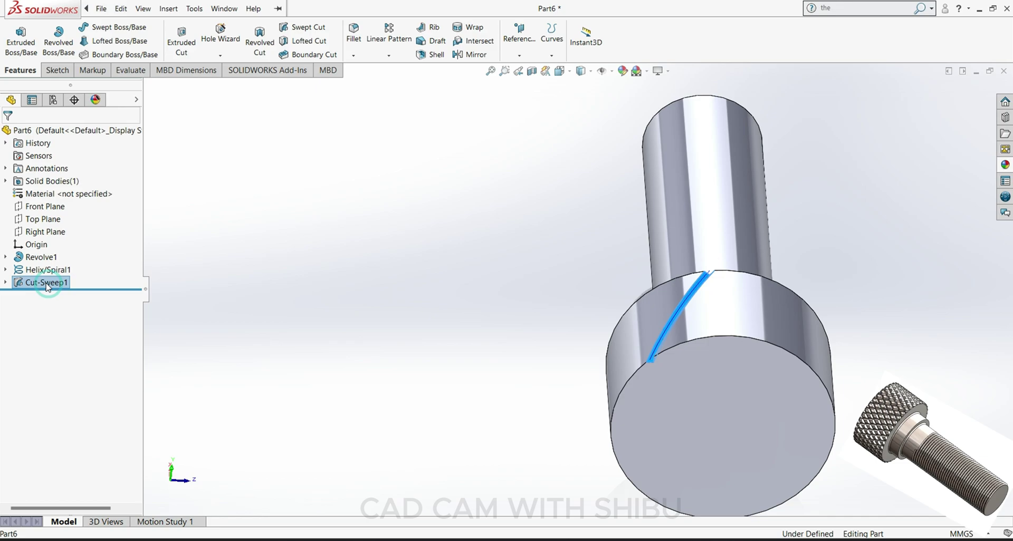
pyautogui.click(388, 54)
pyautogui.click(399, 82)
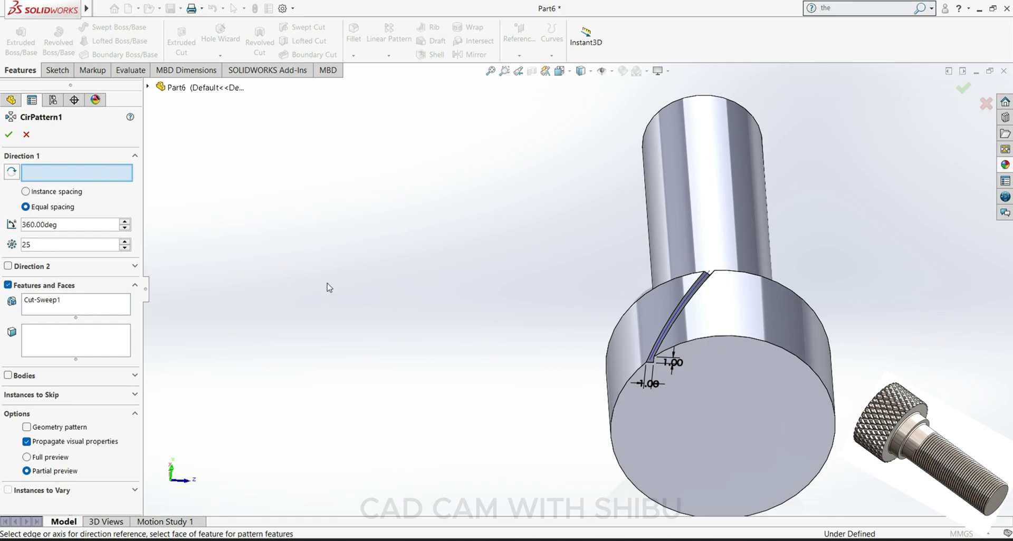
pyautogui.click(760, 376)
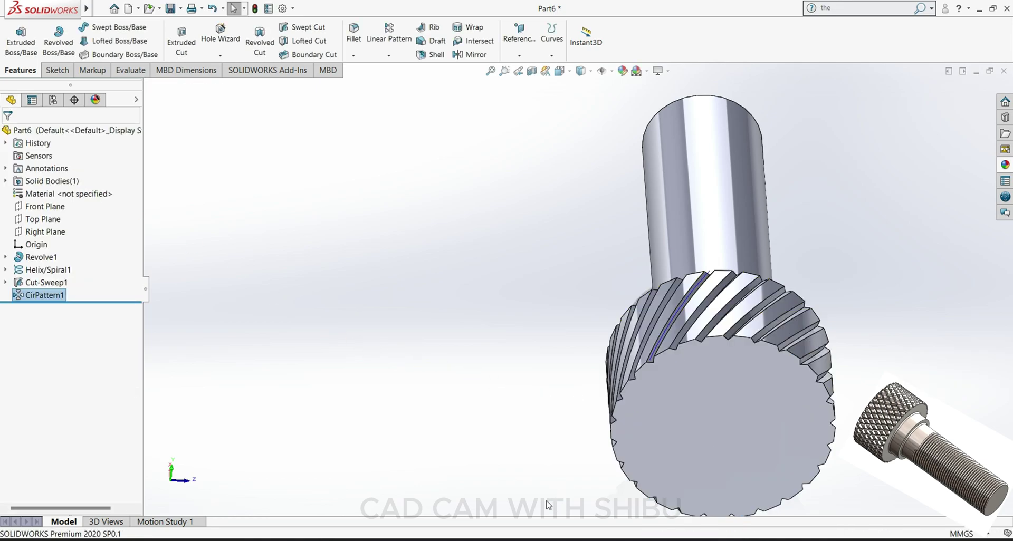
pyautogui.moveTo(570, 519); pyautogui.dragTo(599, 430, button='middle')
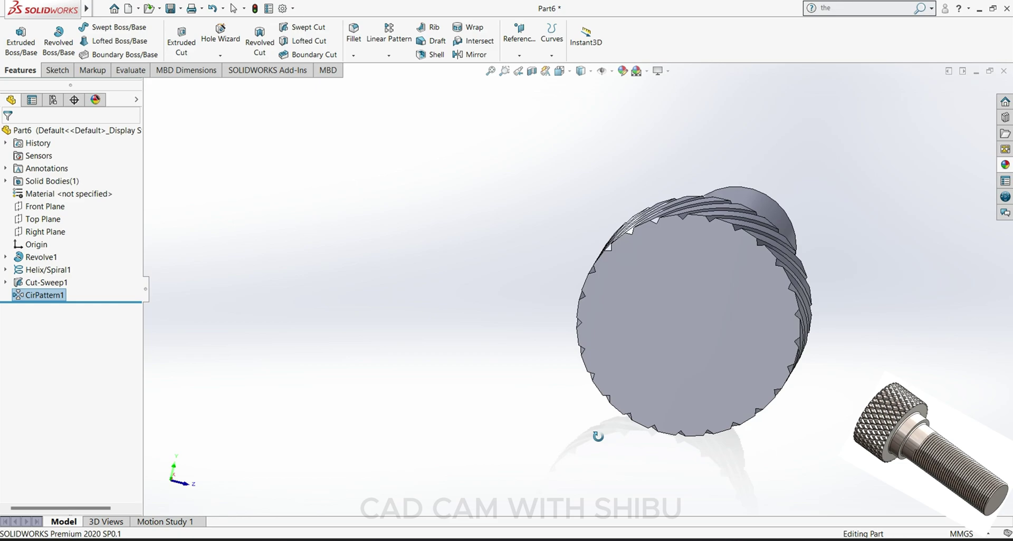
pyautogui.rightClick(47, 295)
pyautogui.click(54, 271)
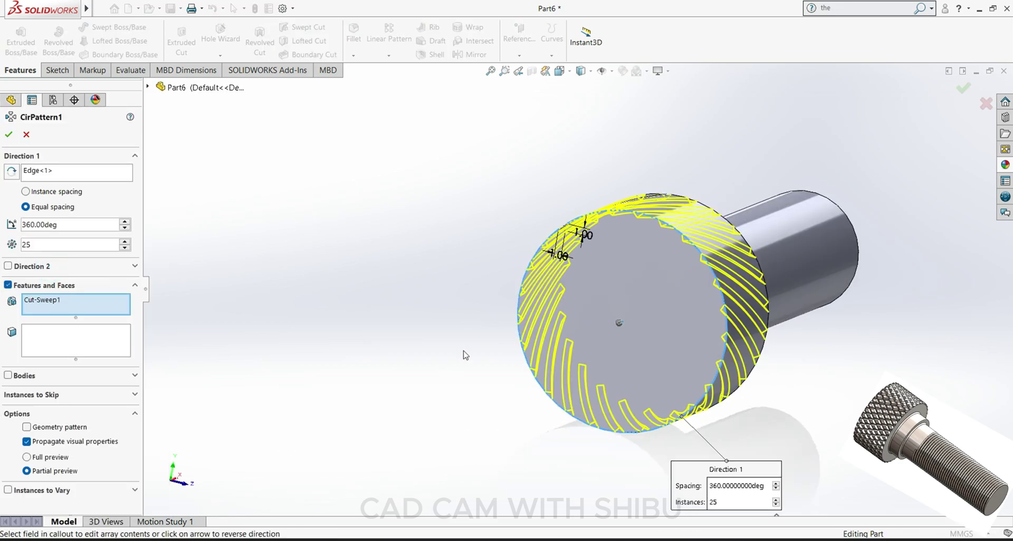
pyautogui.moveTo(463, 350); pyautogui.dragTo(490, 390, button='middle')
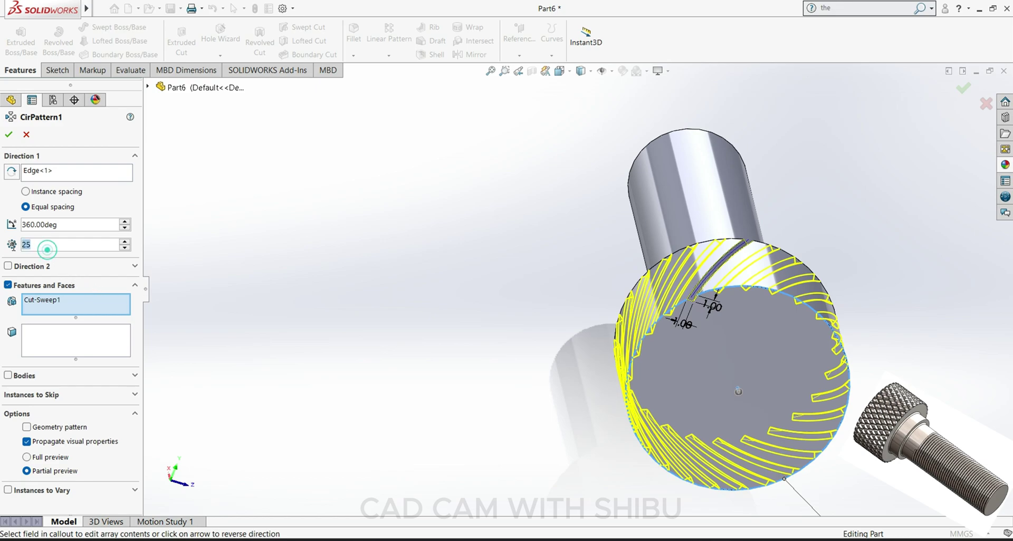
# Set the pattern to 30 instances, accept it, and switch to a dimetric view.
pyautogui.write('30')
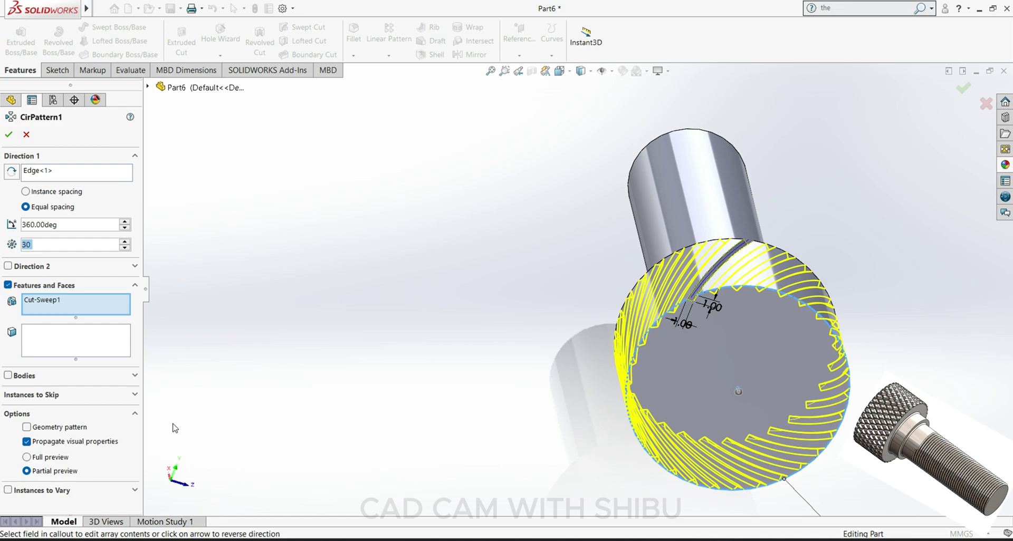
pyautogui.moveTo(432, 428); pyautogui.dragTo(498, 372, button='middle')
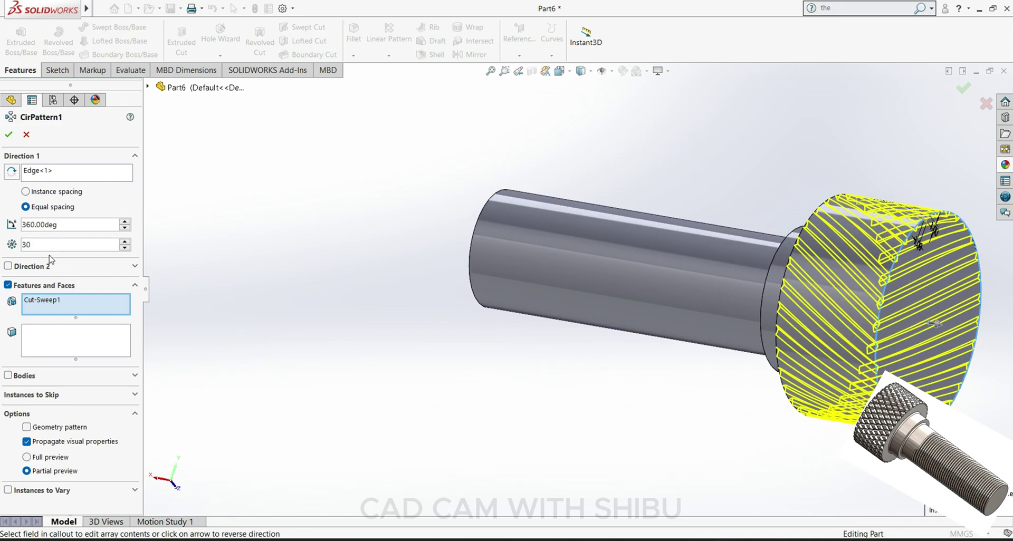
pyautogui.doubleClick(21, 245)
pyautogui.click(9, 134)
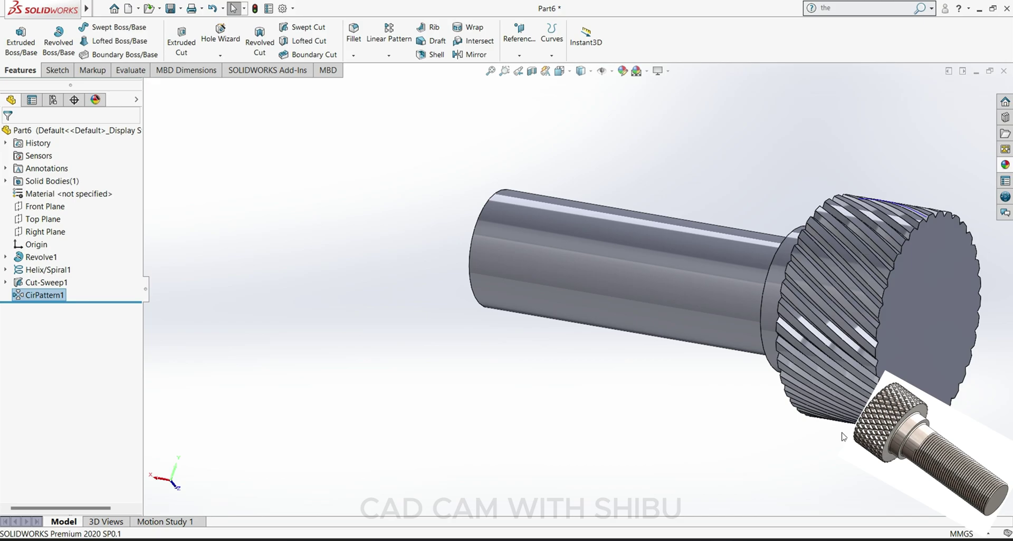
pyautogui.moveTo(842, 437)
pyautogui.mouseDown(button='middle')
pyautogui.moveTo(446, 392)
pyautogui.moveTo(444, 384)
pyautogui.mouseUp(button='middle')
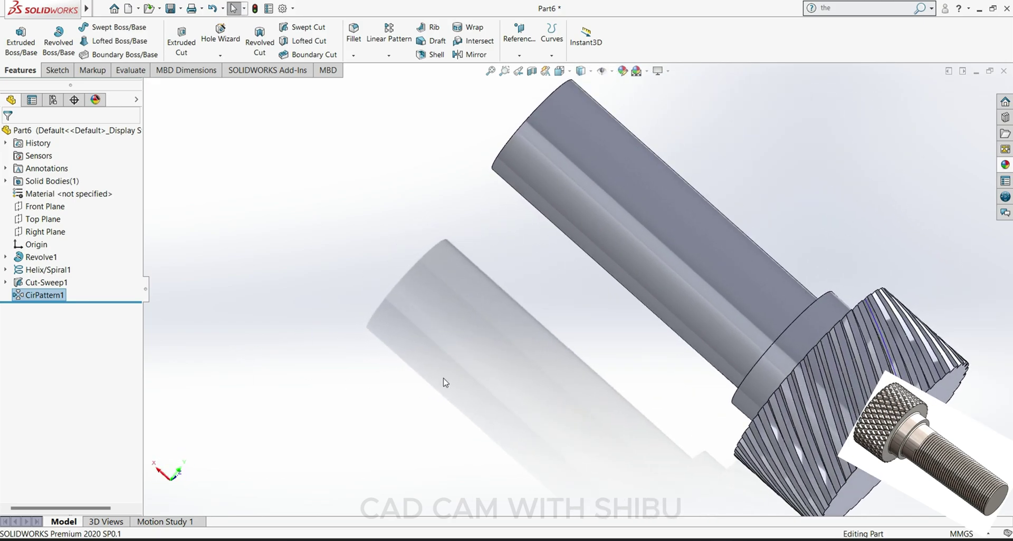
pyautogui.press('space')
pyautogui.click(319, 457)
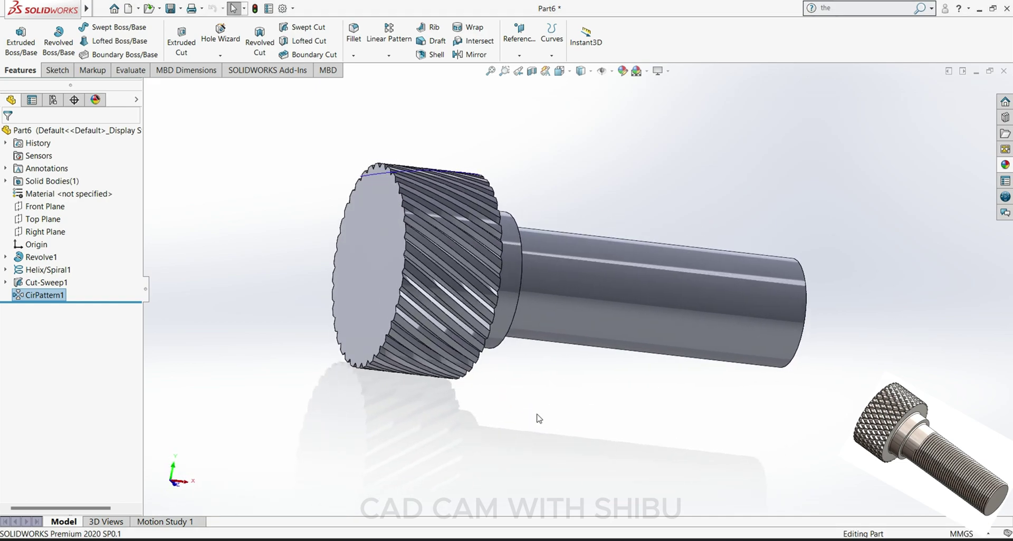
# Create a plane offset 27 mm from the Right Plane, flipped toward the head.
pyautogui.click(43, 233)
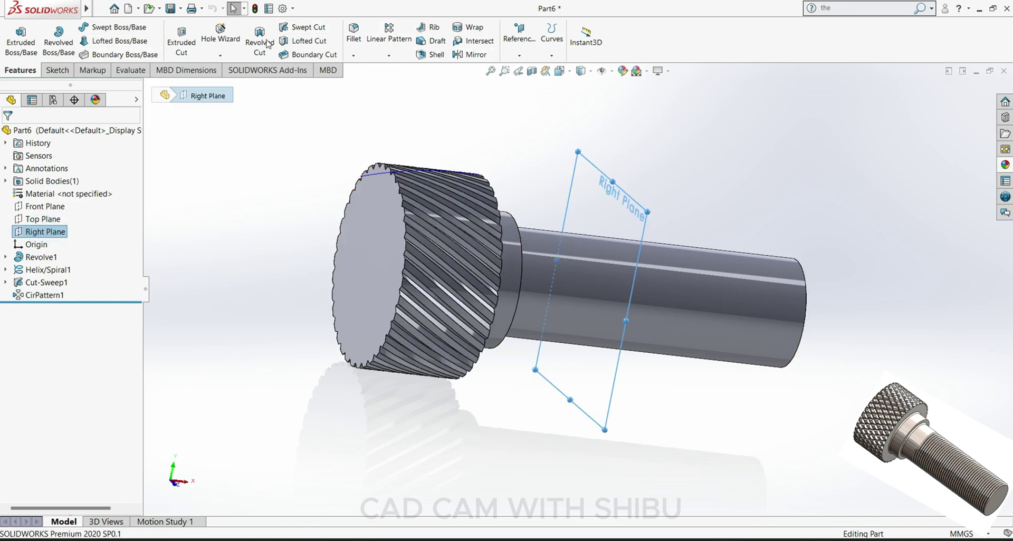
pyautogui.click(532, 57)
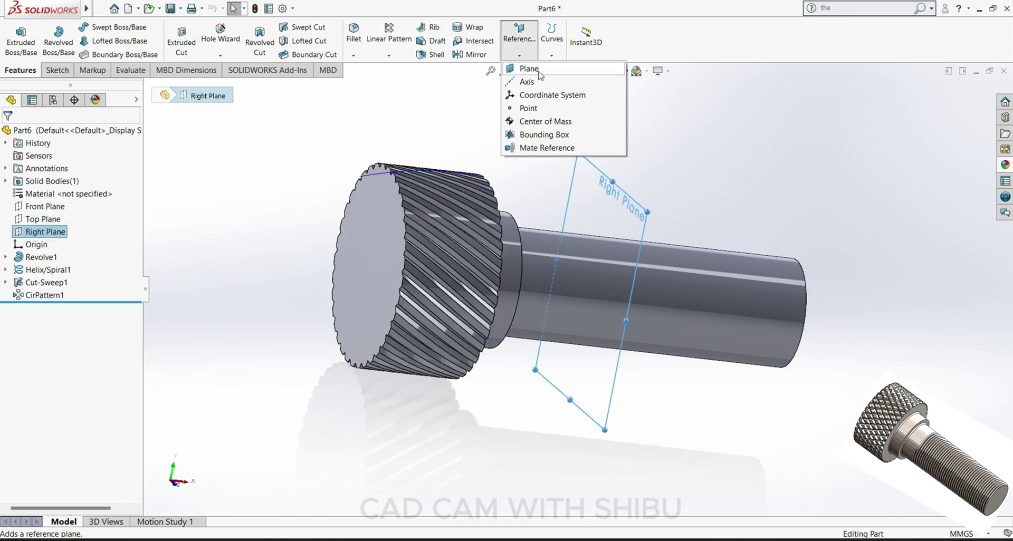
pyautogui.click(528, 69)
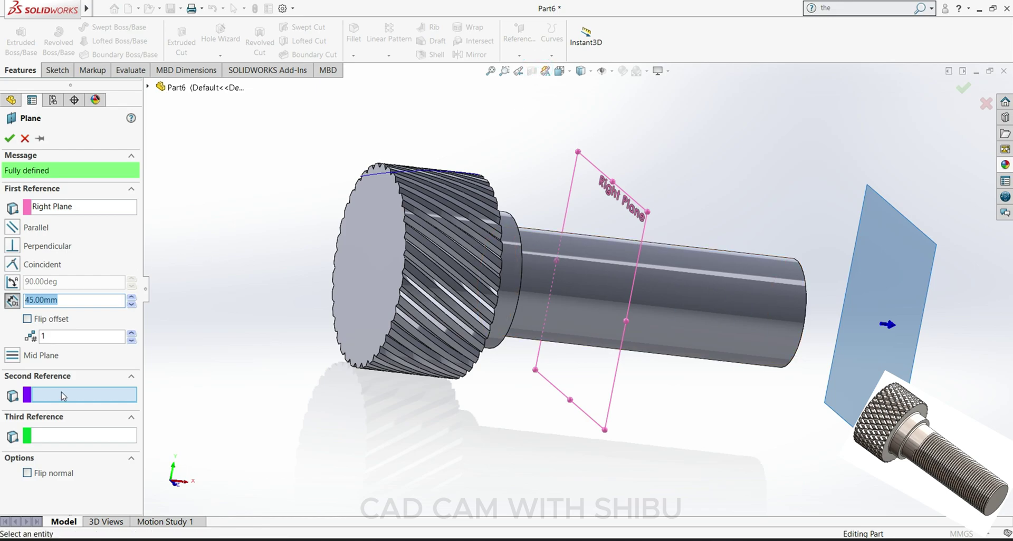
pyautogui.click(27, 319)
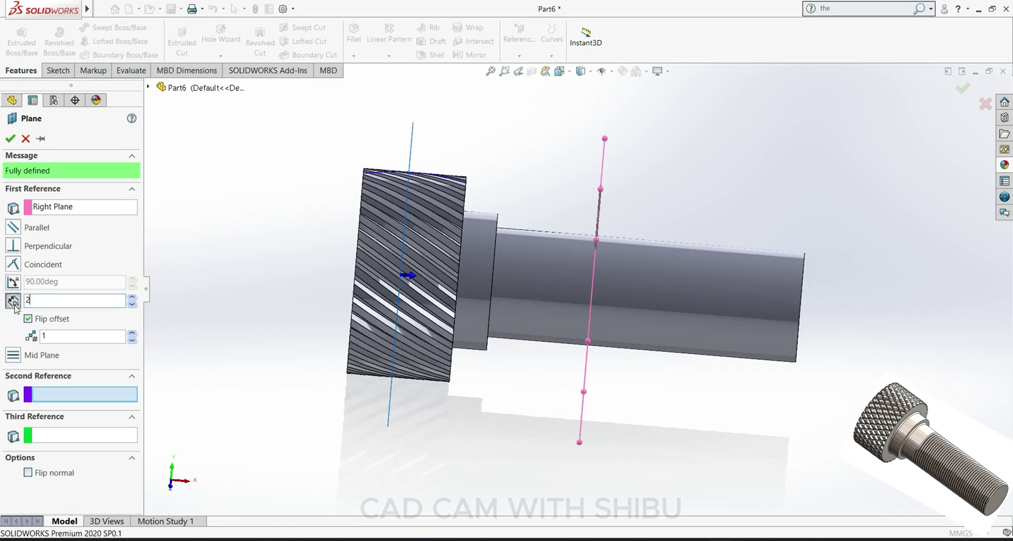
pyautogui.write('27')
pyautogui.press('Return')
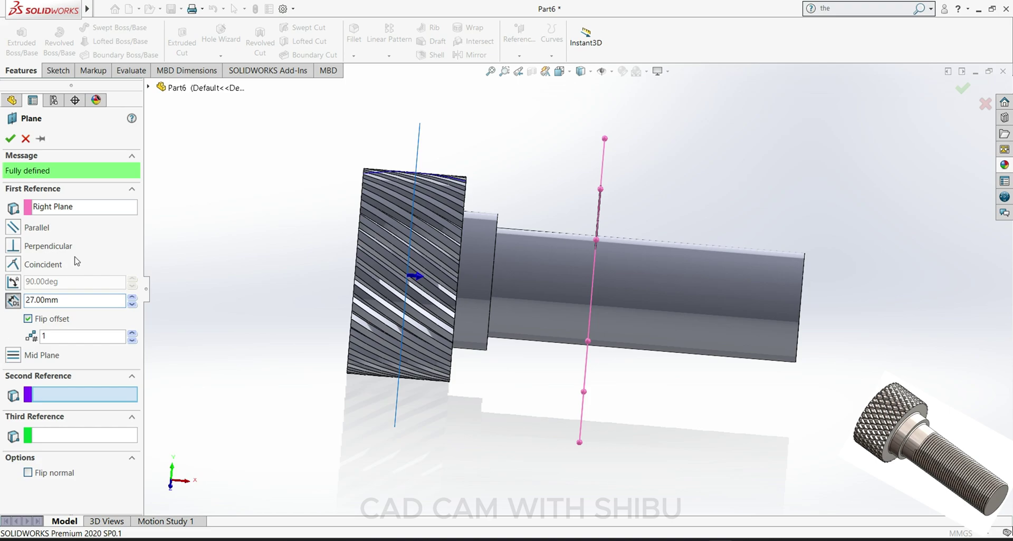
pyautogui.click(10, 140)
pyautogui.moveTo(287, 366); pyautogui.dragTo(323, 396, button='middle')
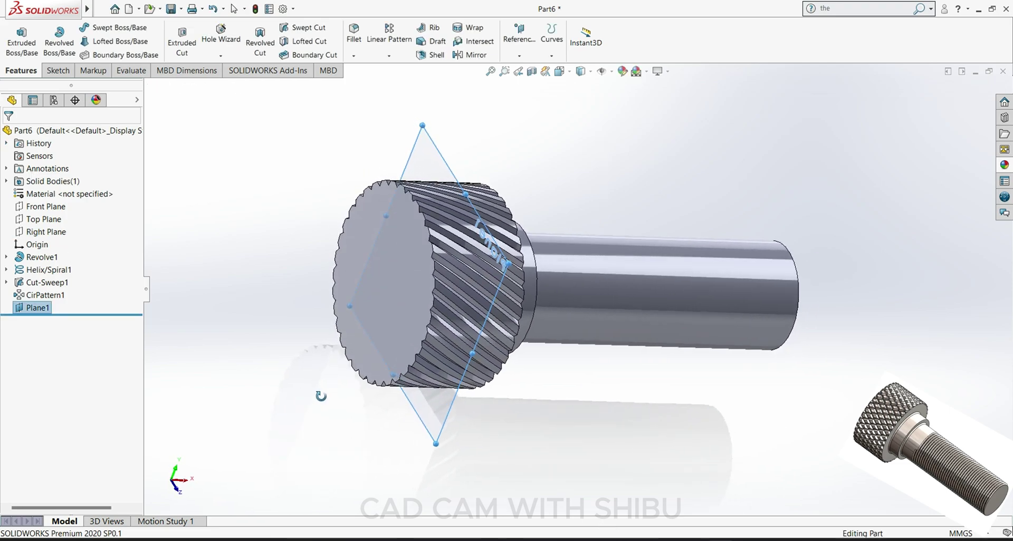
# Mirror CirPattern1 across Plane1, picking it from the flyout feature tree.
pyautogui.click(464, 53)
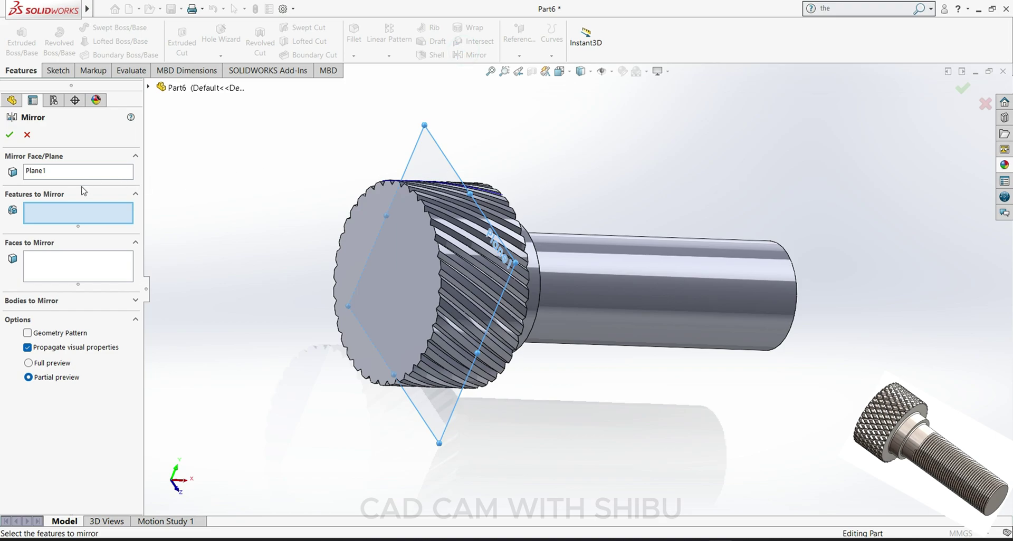
pyautogui.click(150, 89)
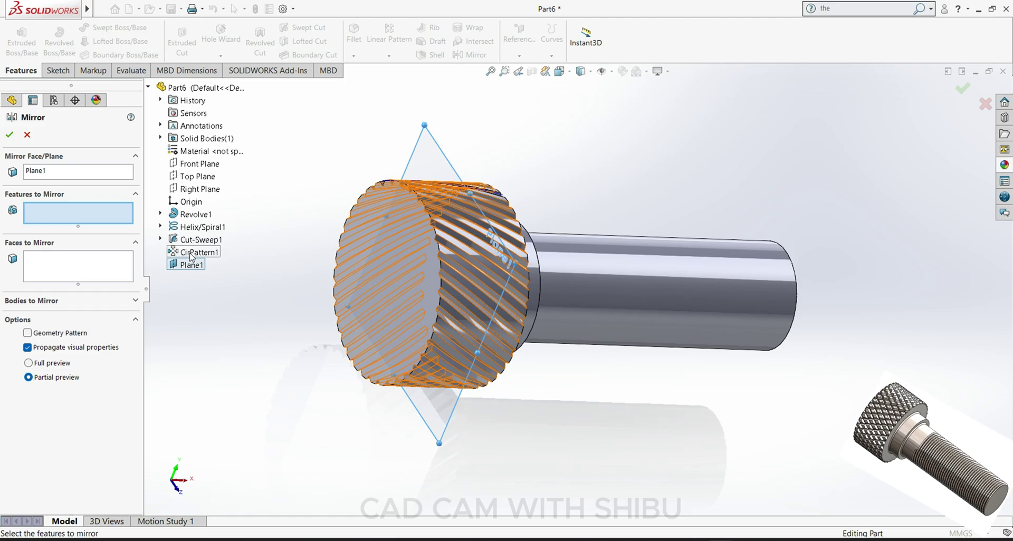
pyautogui.click(190, 252)
pyautogui.moveTo(324, 298); pyautogui.dragTo(301, 299, button='middle')
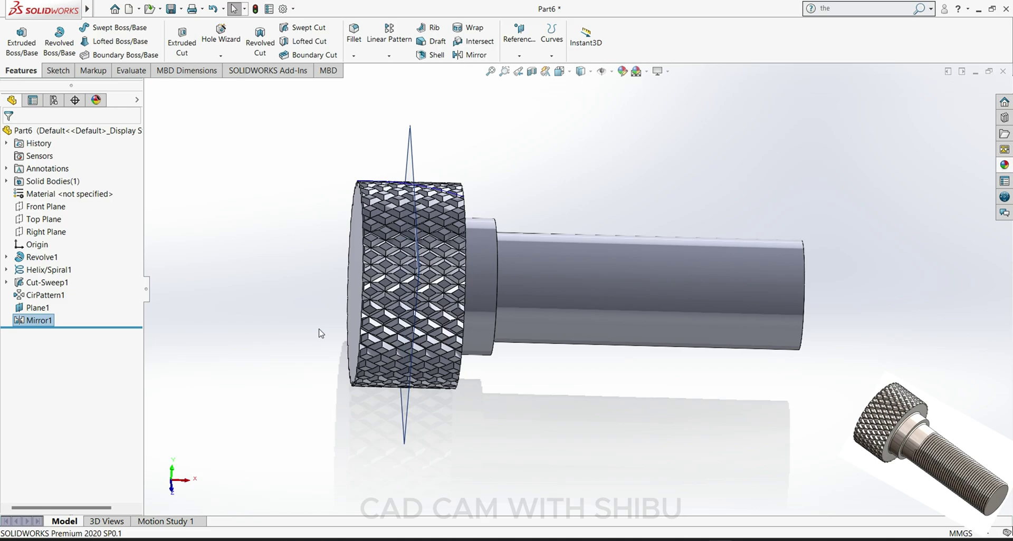
pyautogui.moveTo(449, 423)
pyautogui.mouseDown(button='middle')
pyautogui.moveTo(588, 311)
pyautogui.moveTo(680, 266)
pyautogui.moveTo(611, 313)
pyautogui.mouseUp(button='middle')
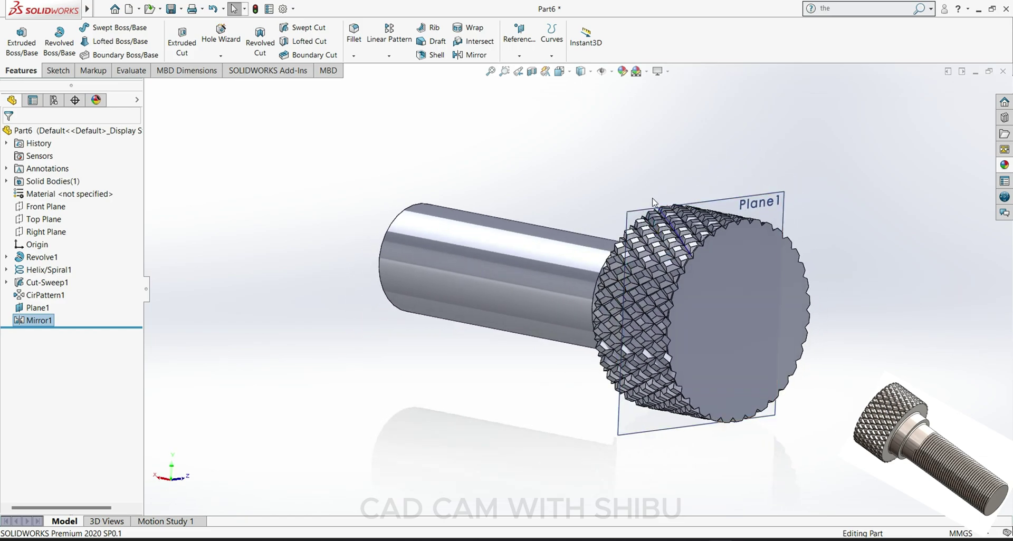
# Hide Plane1 and orbit toward an end-on view of the shaft.
pyautogui.rightClick(647, 211)
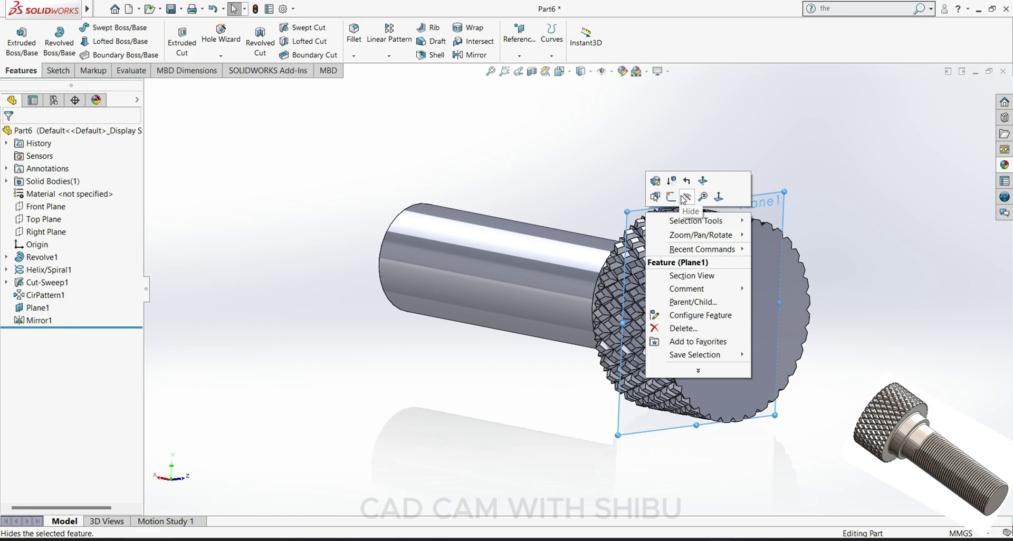
pyautogui.click(686, 197)
pyautogui.moveTo(682, 287)
pyautogui.mouseDown(button='middle')
pyautogui.moveTo(611, 378)
pyautogui.moveTo(591, 286)
pyautogui.mouseUp(button='middle')
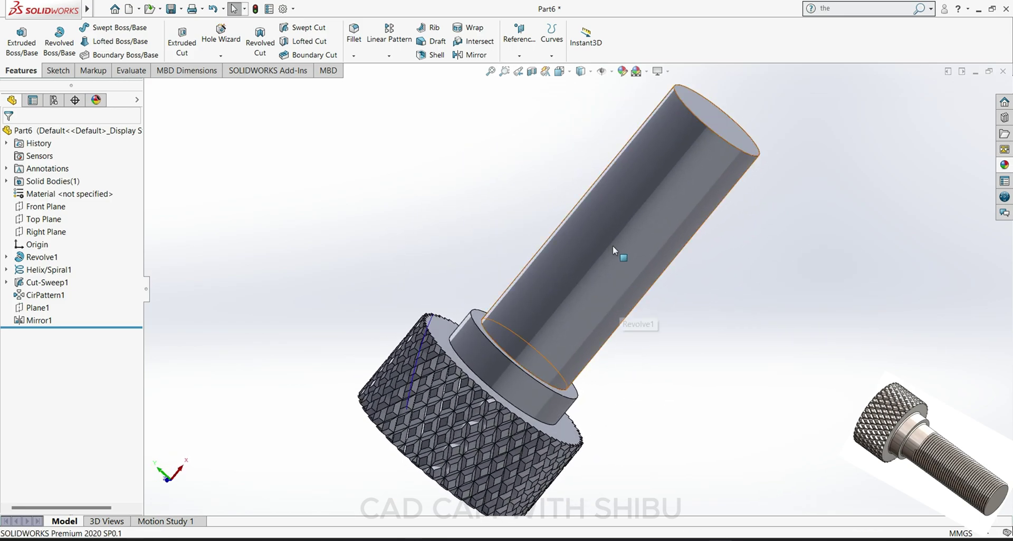
pyautogui.moveTo(612, 246)
pyautogui.mouseDown(button='middle')
pyautogui.moveTo(900, 247)
pyautogui.moveTo(859, 280)
pyautogui.mouseUp(button='middle')
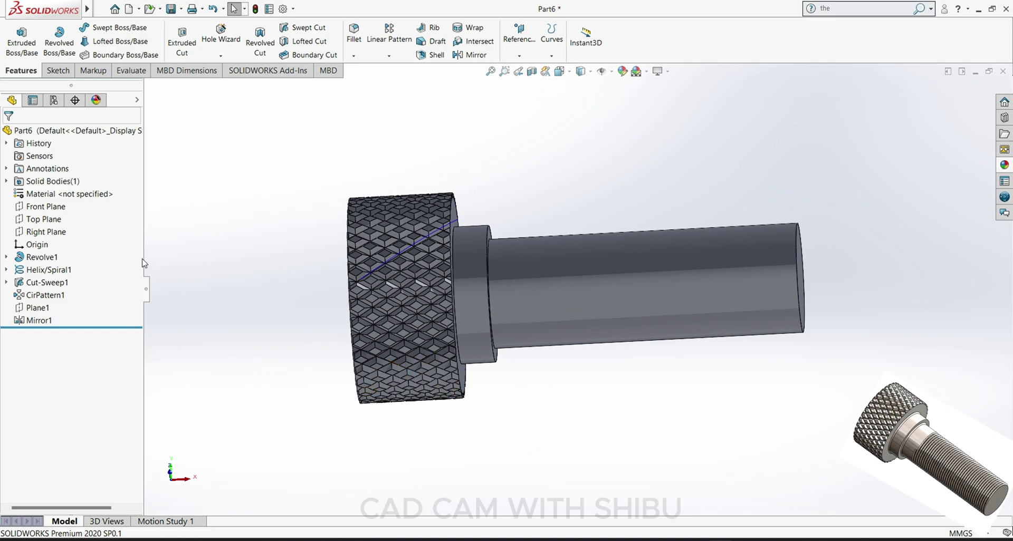
# Create Plane2 offset 47 mm from the Right Plane and start a sketch on it.
pyautogui.click(30, 233)
pyautogui.click(519, 56)
pyautogui.click(525, 74)
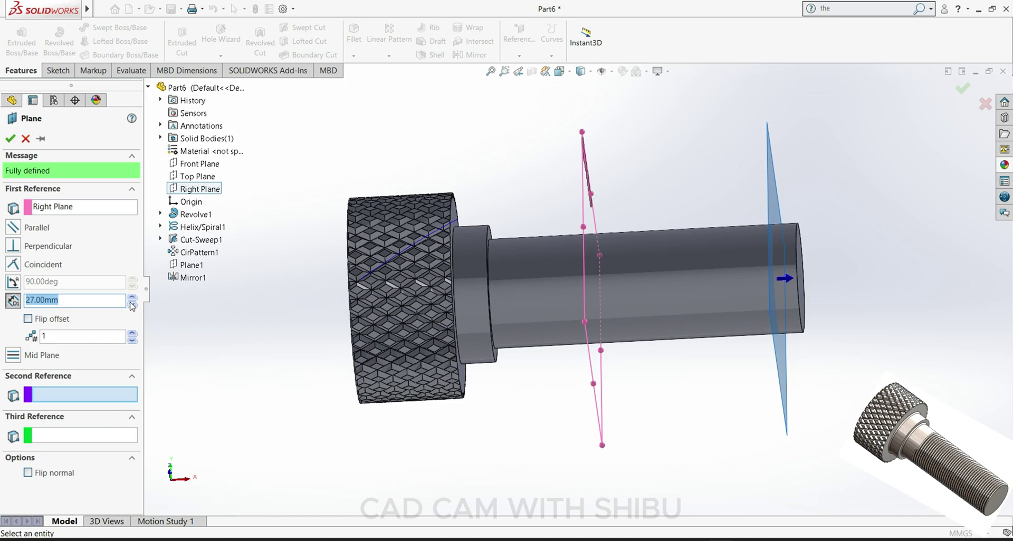
pyautogui.click(132, 297)
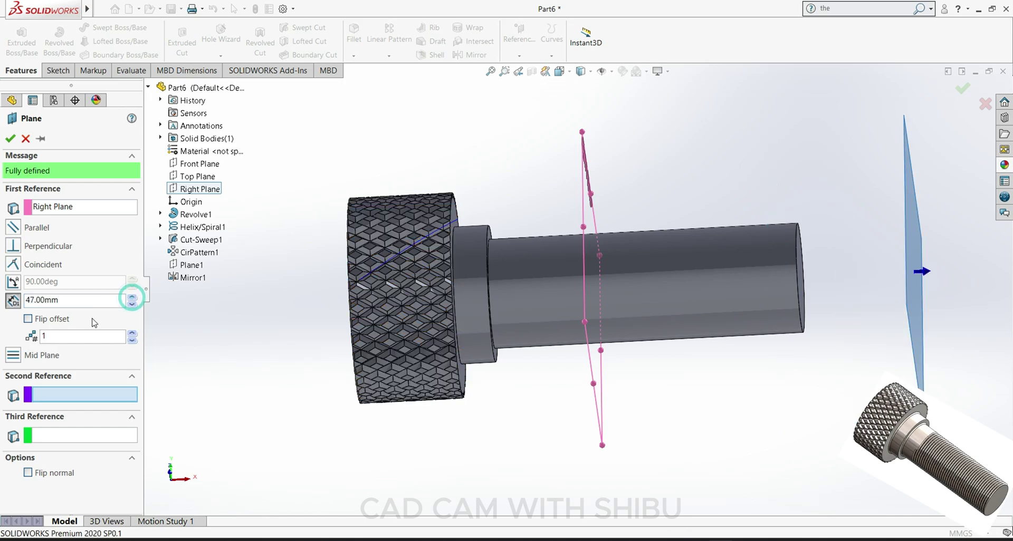
pyautogui.click(9, 139)
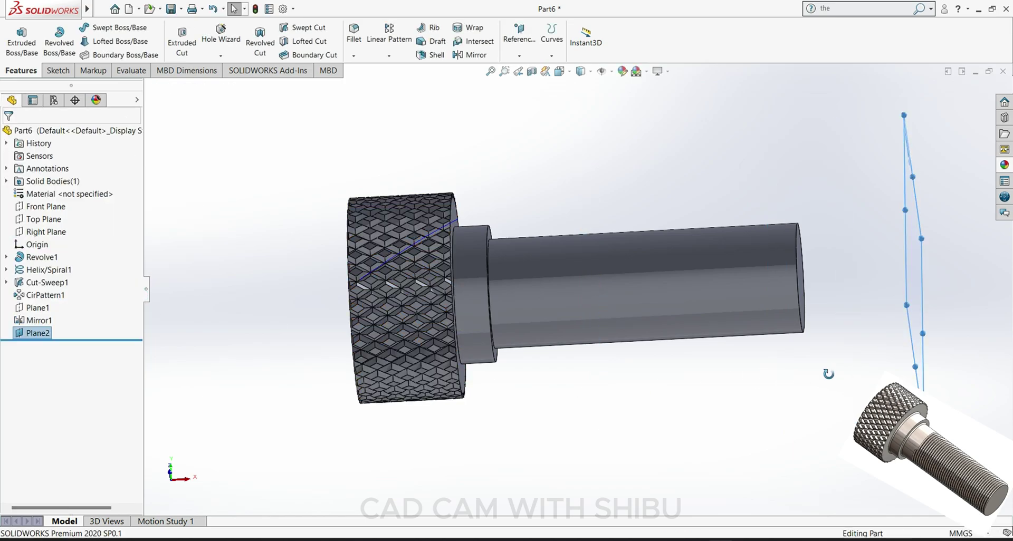
pyautogui.moveTo(528, 412); pyautogui.dragTo(722, 429, button='middle')
pyautogui.click(706, 460)
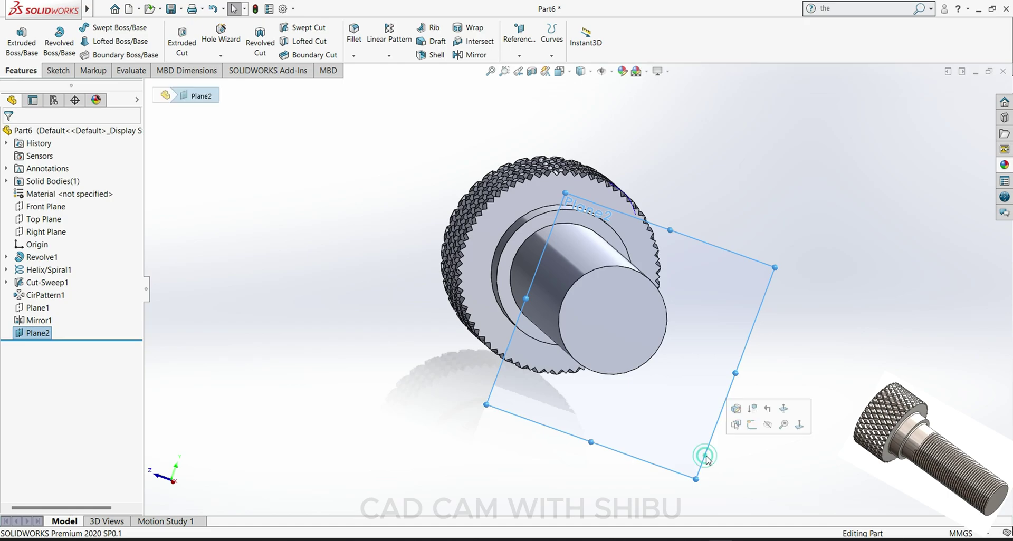
pyautogui.click(754, 428)
# Look normal to Plane2, then orbit back to an angled 3D view.
pyautogui.press('space')
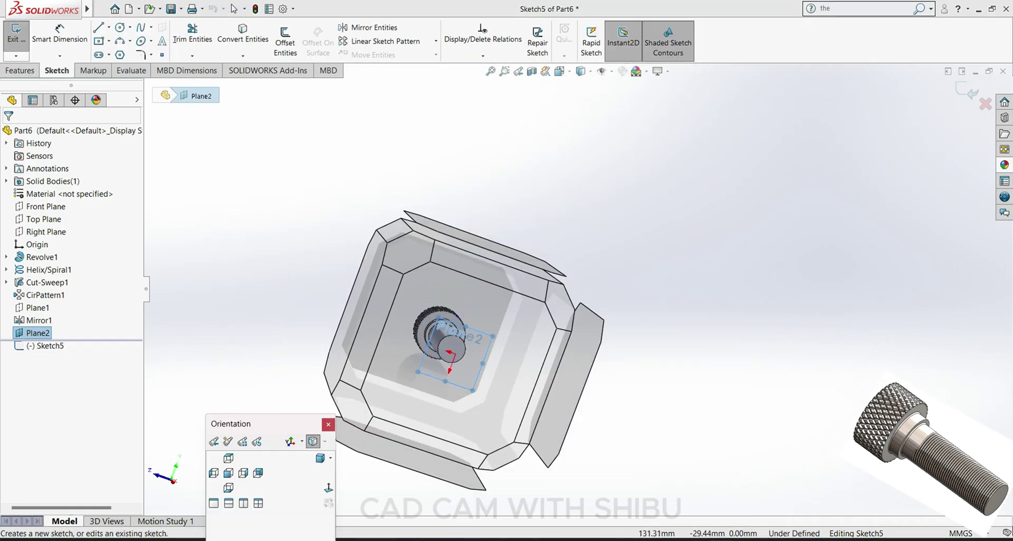
pyautogui.click(329, 488)
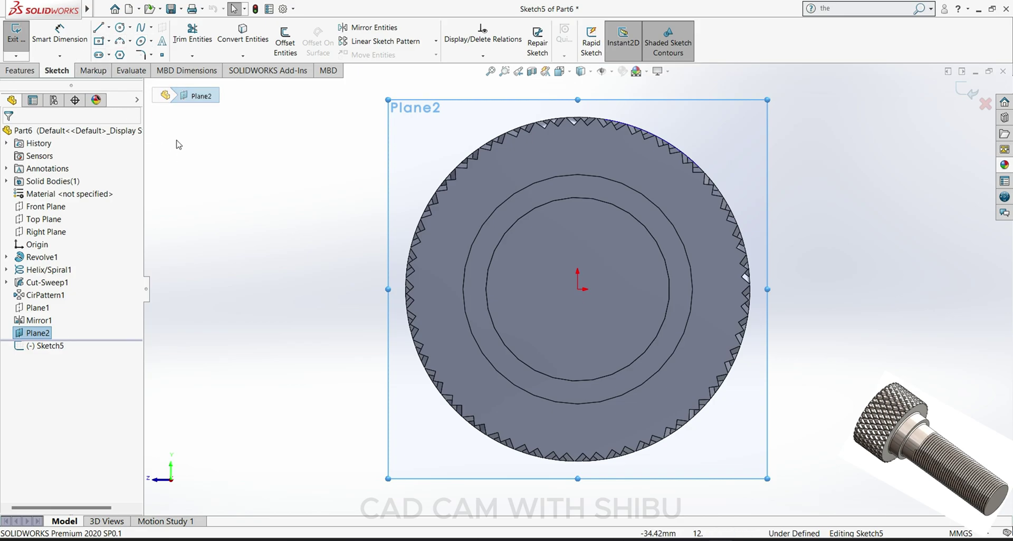
pyautogui.moveTo(215, 180)
pyautogui.mouseDown(button='middle')
pyautogui.moveTo(256, 214)
pyautogui.moveTo(559, 221)
pyautogui.moveTo(630, 259)
pyautogui.moveTo(682, 248)
pyautogui.mouseUp(button='middle')
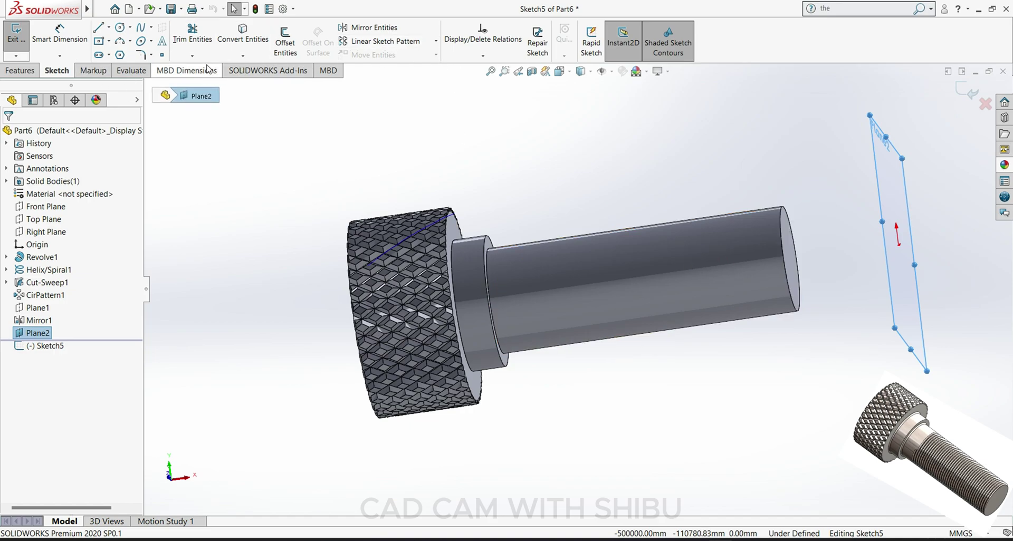
# Leave the empty sketch and start a Hole Wizard Thread feature.
pyautogui.click(20, 70)
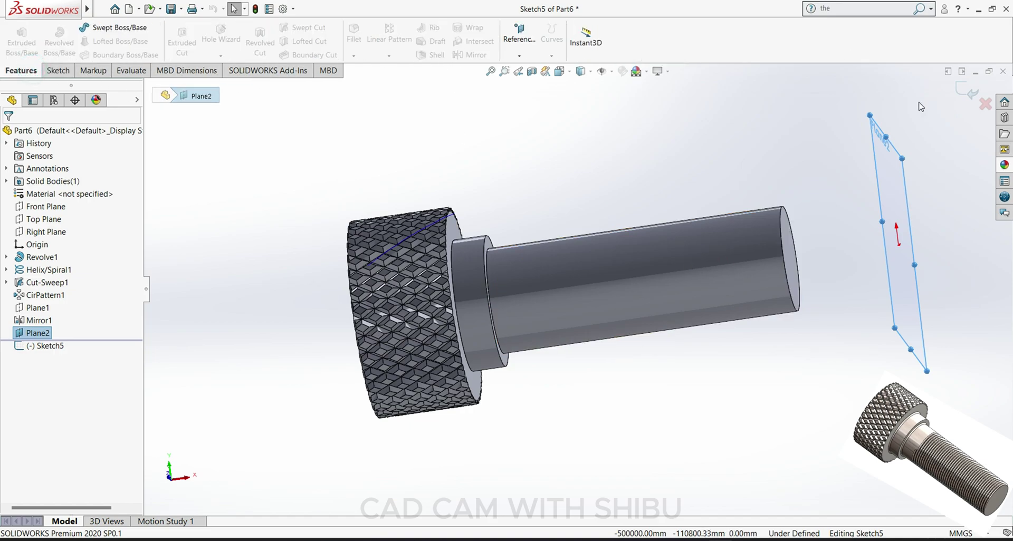
pyautogui.click(945, 106)
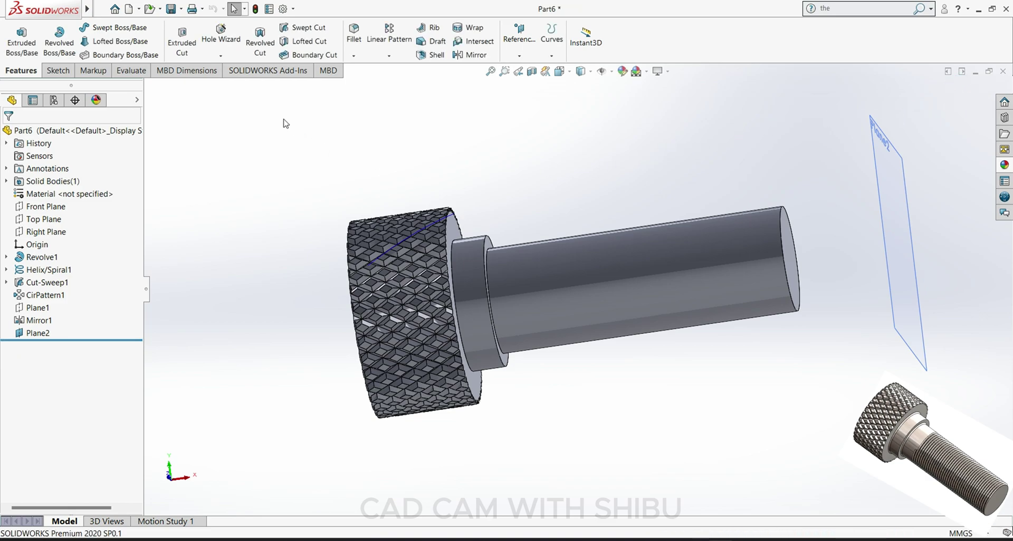
pyautogui.click(220, 55)
pyautogui.click(230, 96)
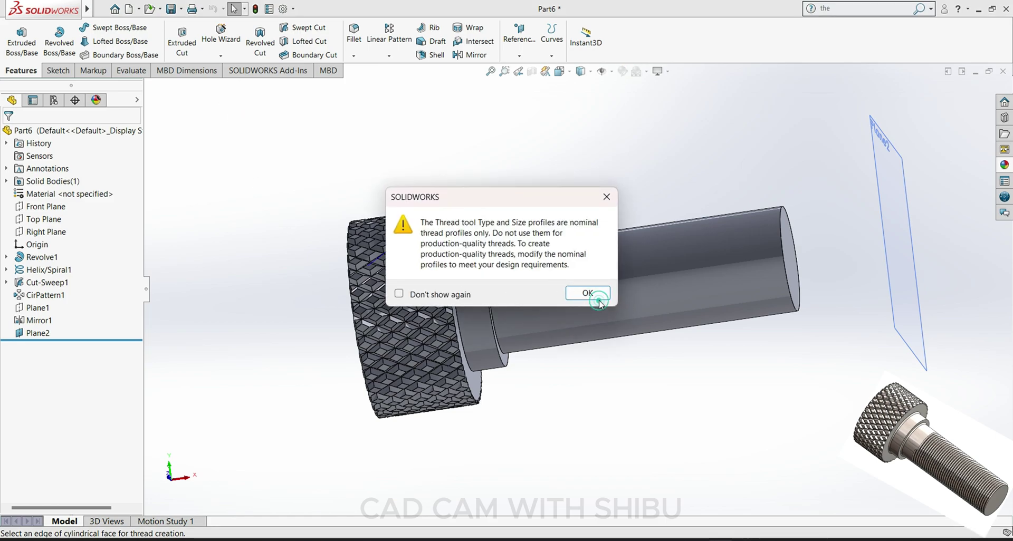
# Dismiss the profile warning and locate the thread on the shaft end edge, starting at Plane2.
pyautogui.click(598, 302)
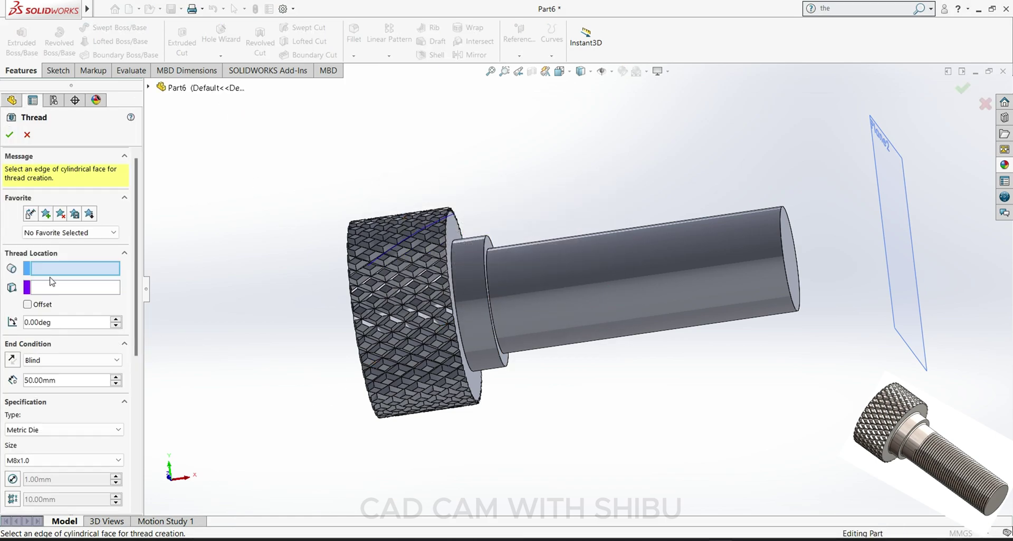
pyautogui.click(787, 276)
pyautogui.click(784, 275)
pyautogui.press('Delete')
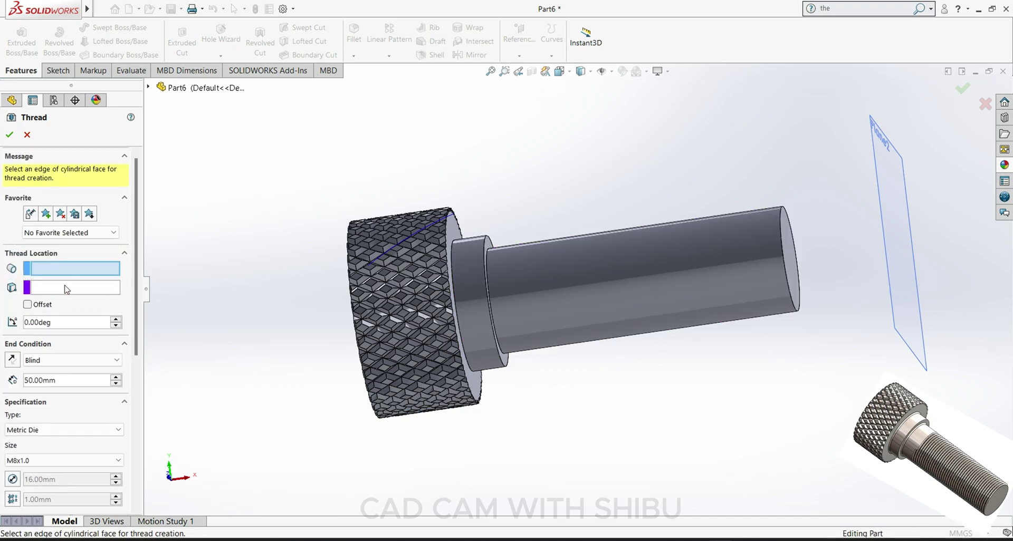
pyautogui.click(786, 275)
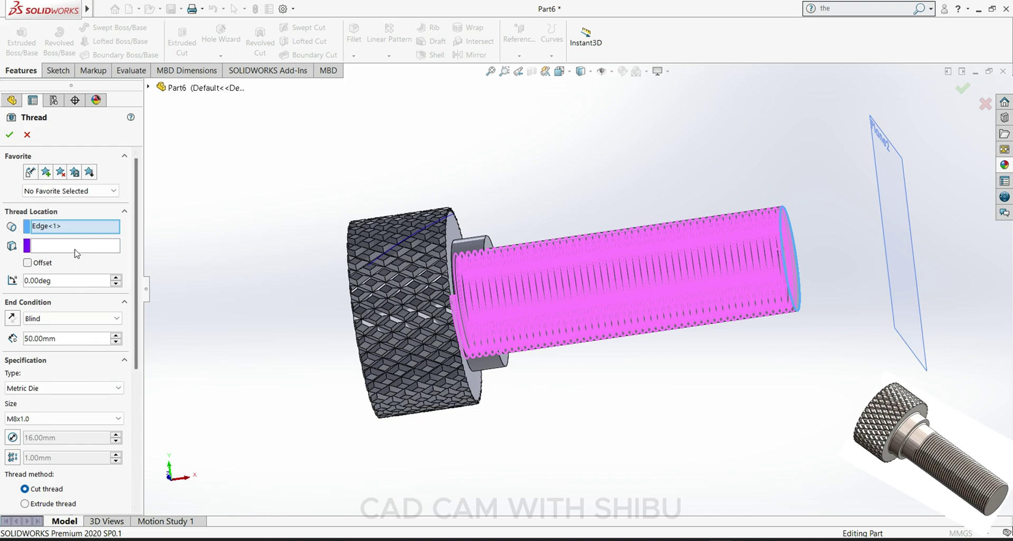
pyautogui.click(77, 251)
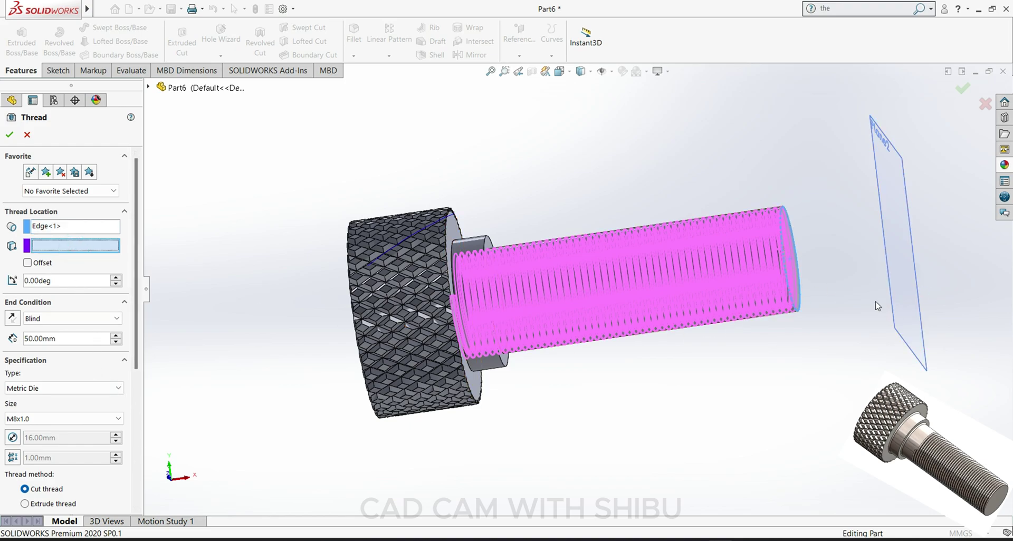
pyautogui.click(891, 301)
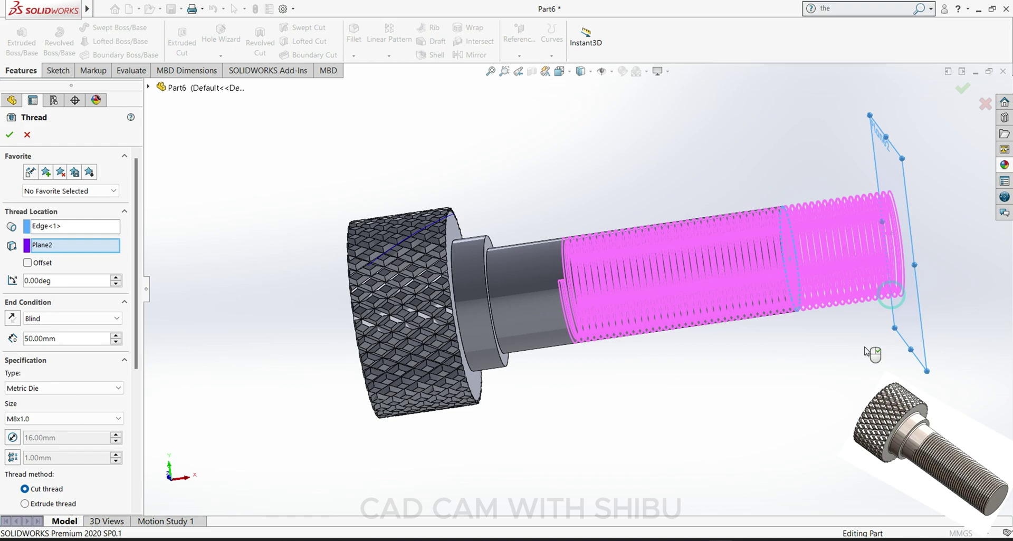
# Set the thread length to 55 mm and confirm it.
pyautogui.click(116, 342)
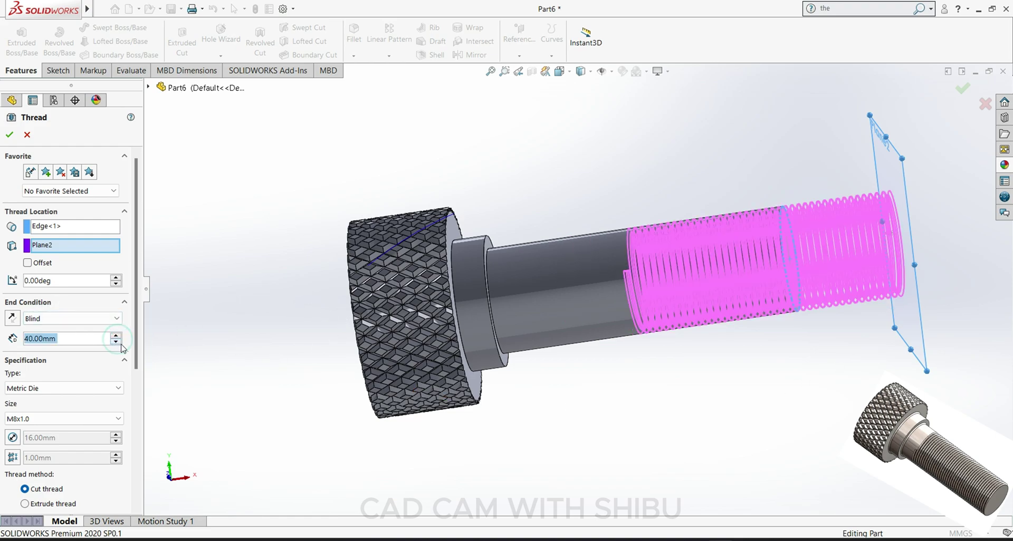
pyautogui.click(114, 337)
pyautogui.click(116, 336)
pyautogui.moveTo(74, 335); pyautogui.dragTo(17, 336)
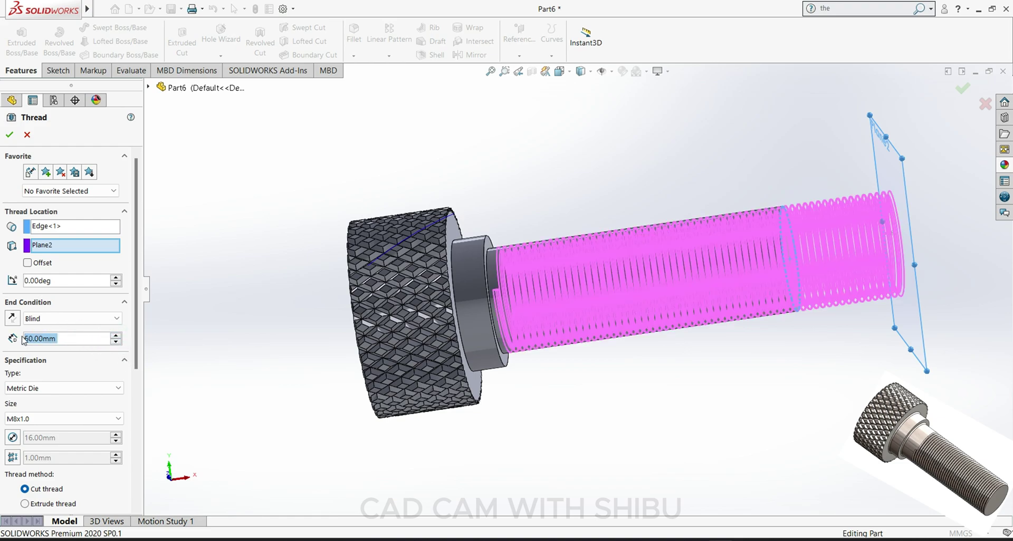
pyautogui.write('55')
pyautogui.press('Return')
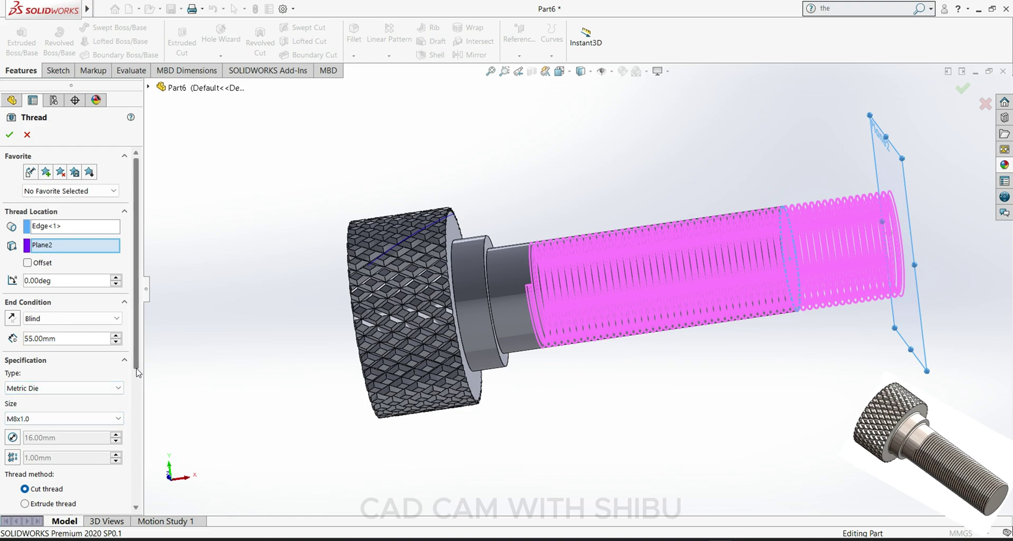
pyautogui.moveTo(135, 368); pyautogui.dragTo(135, 415)
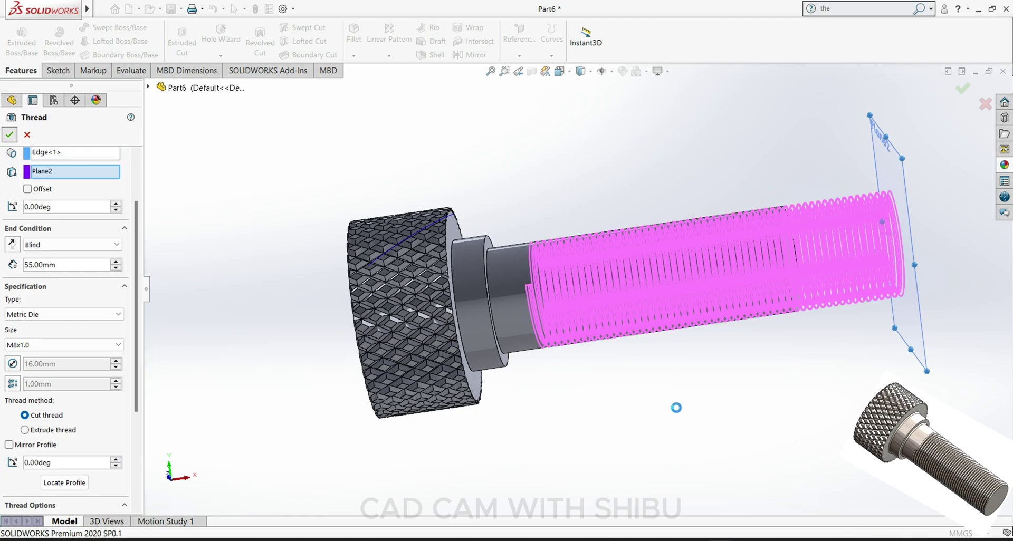
# Orbit the model and hide Plane2.
pyautogui.moveTo(675, 408); pyautogui.dragTo(507, 420, button='middle')
pyautogui.rightClick(463, 413)
pyautogui.click(504, 388)
pyautogui.scroll(-2, 509, 380)
# Fillet the shaft's base edge with a 0.5 mm radius.
pyautogui.moveTo(515, 399); pyautogui.dragTo(508, 363, button='middle')
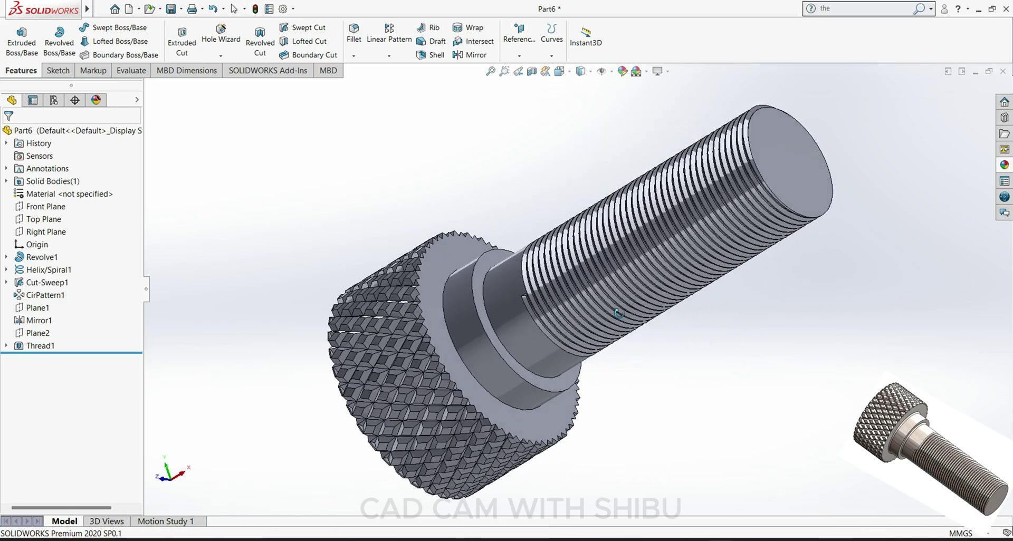
pyautogui.click(508, 363)
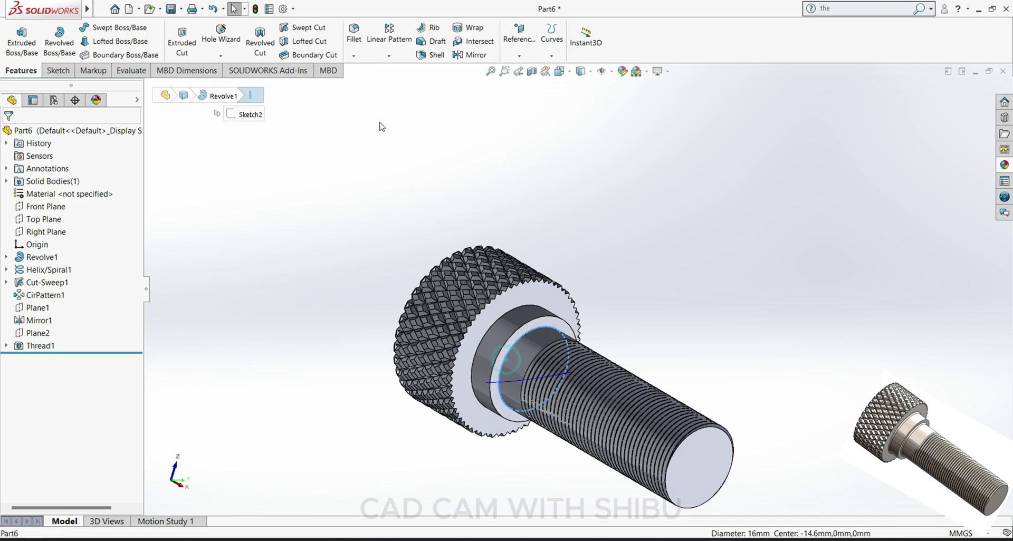
pyautogui.click(353, 56)
pyautogui.click(369, 70)
pyautogui.write('1')
pyautogui.press('Return')
pyautogui.write('0.5')
pyautogui.press('Return')
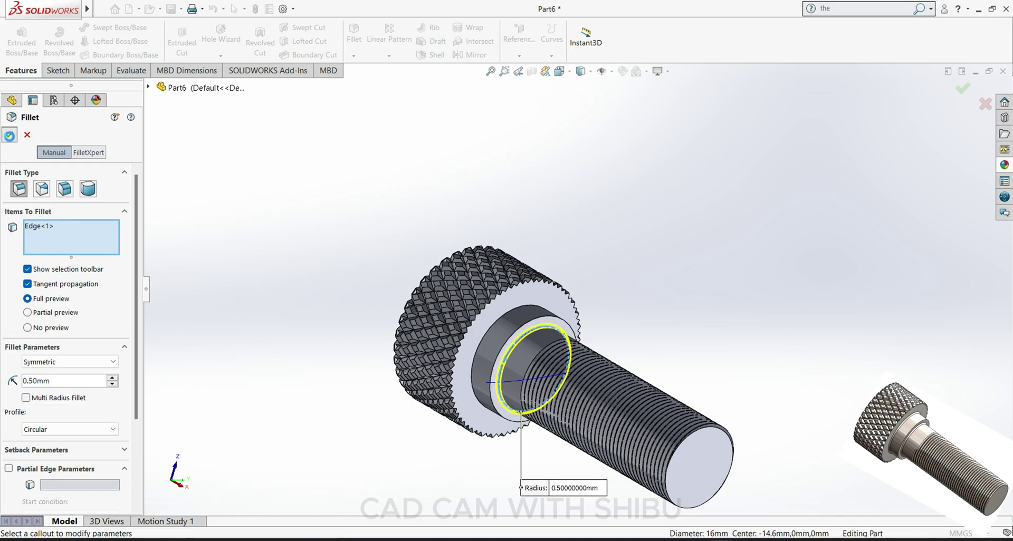
pyautogui.click(9, 135)
# Add a second 0.5 mm fillet on the collar edge and inspect both fillets.
pyautogui.click(474, 361)
pyautogui.click(353, 41)
pyautogui.click(9, 134)
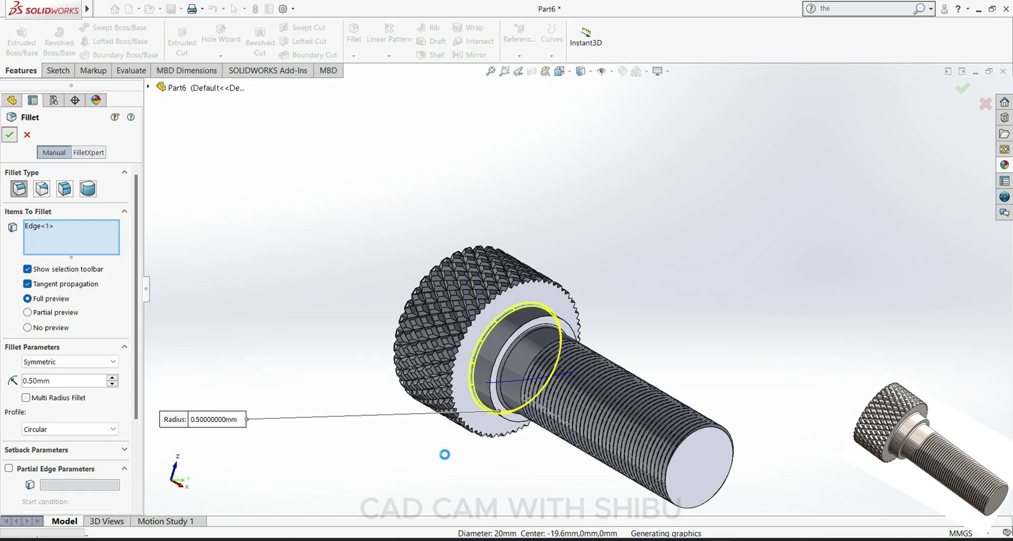
pyautogui.moveTo(578, 423); pyautogui.dragTo(732, 383, button='middle')
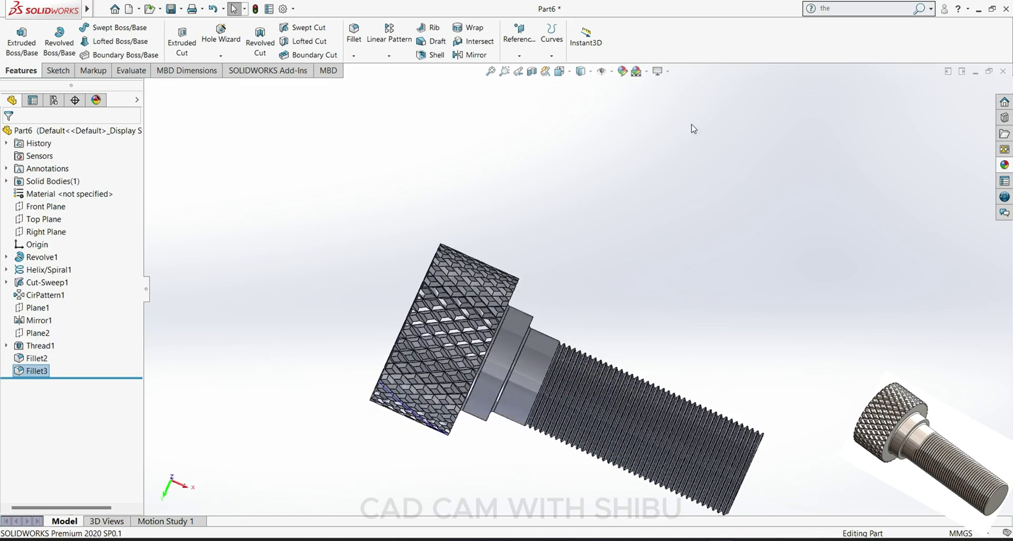
# Apply the Plain White scene and a polished steel appearance to the bolt.
pyautogui.click(646, 71)
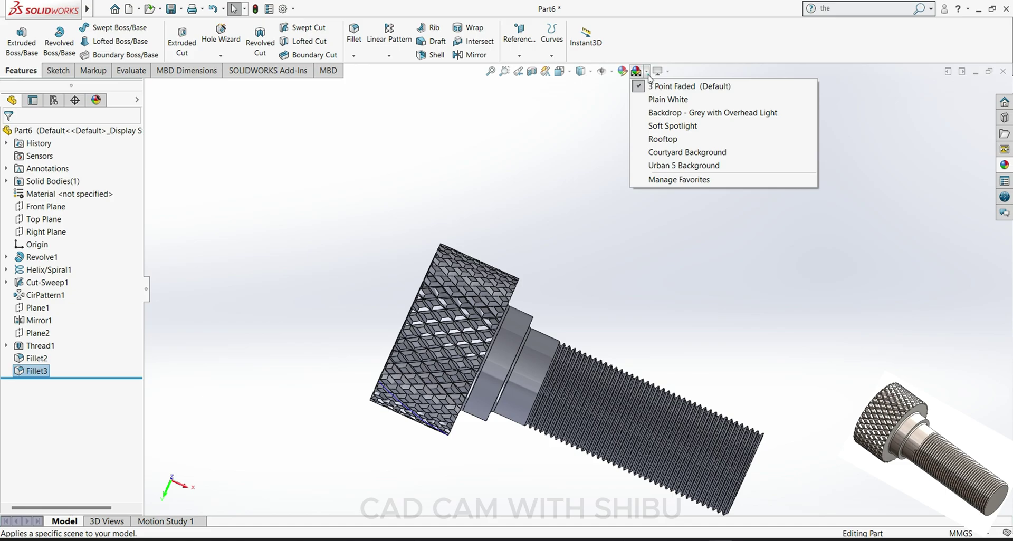
pyautogui.click(660, 101)
pyautogui.moveTo(654, 316); pyautogui.dragTo(707, 244, button='middle')
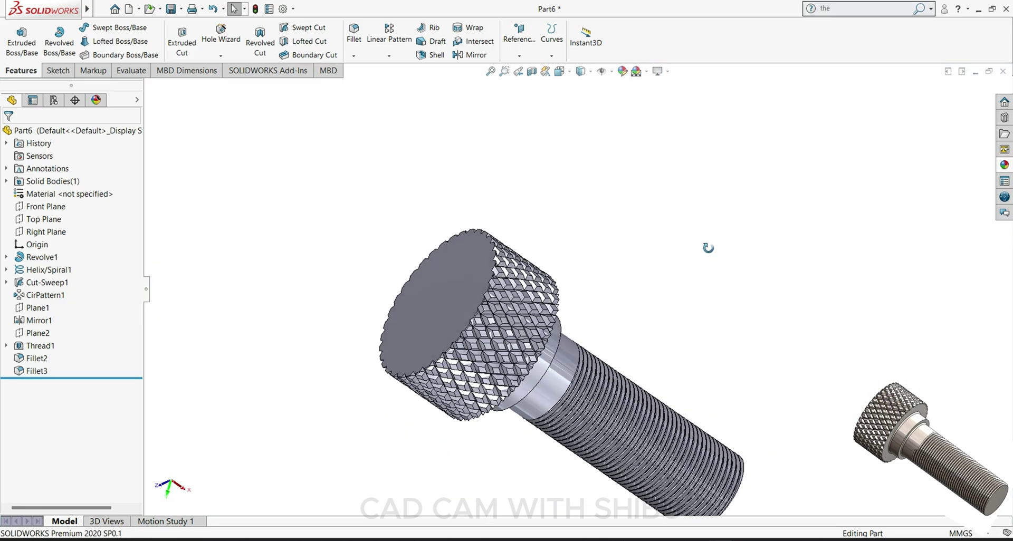
pyautogui.click(1004, 165)
pyautogui.doubleClick(839, 280)
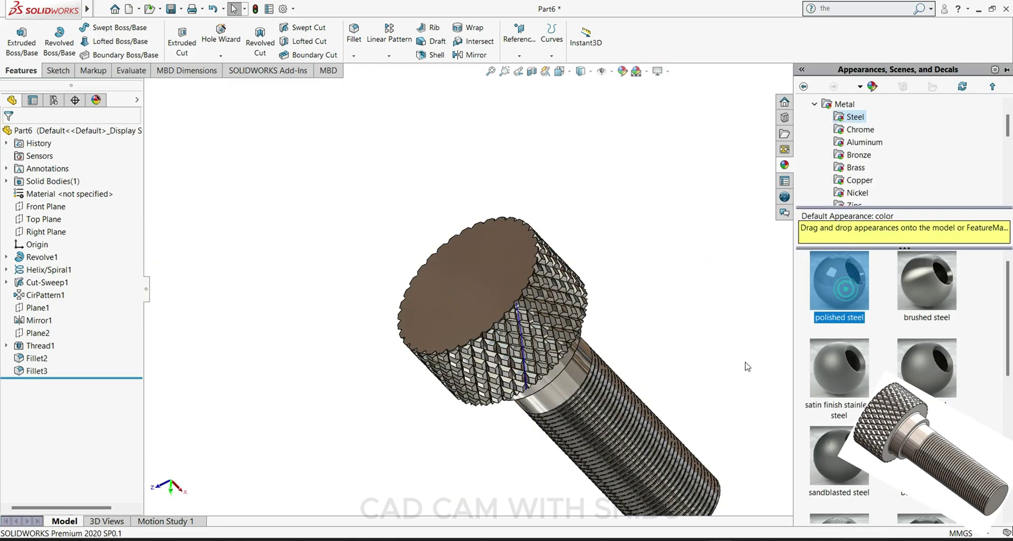